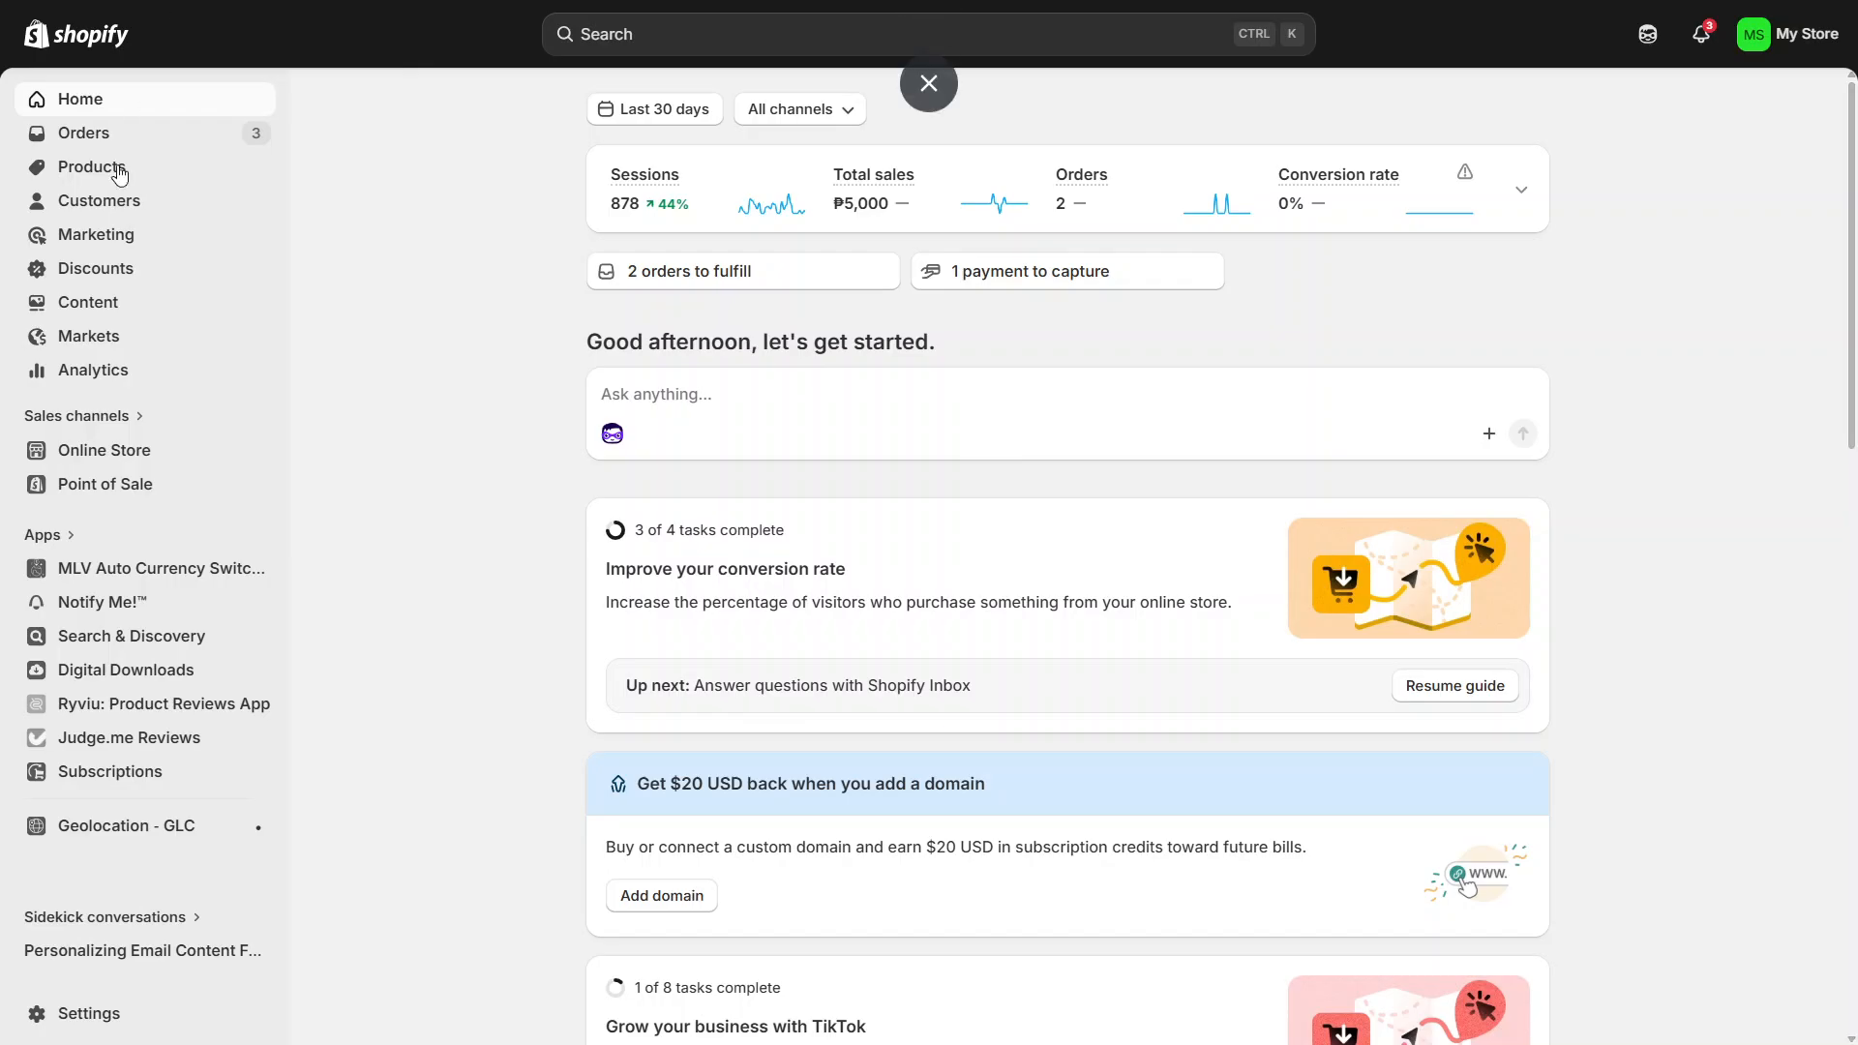
# Open the Footer menu from the store's content menus for editing.
pyautogui.click(117, 314)
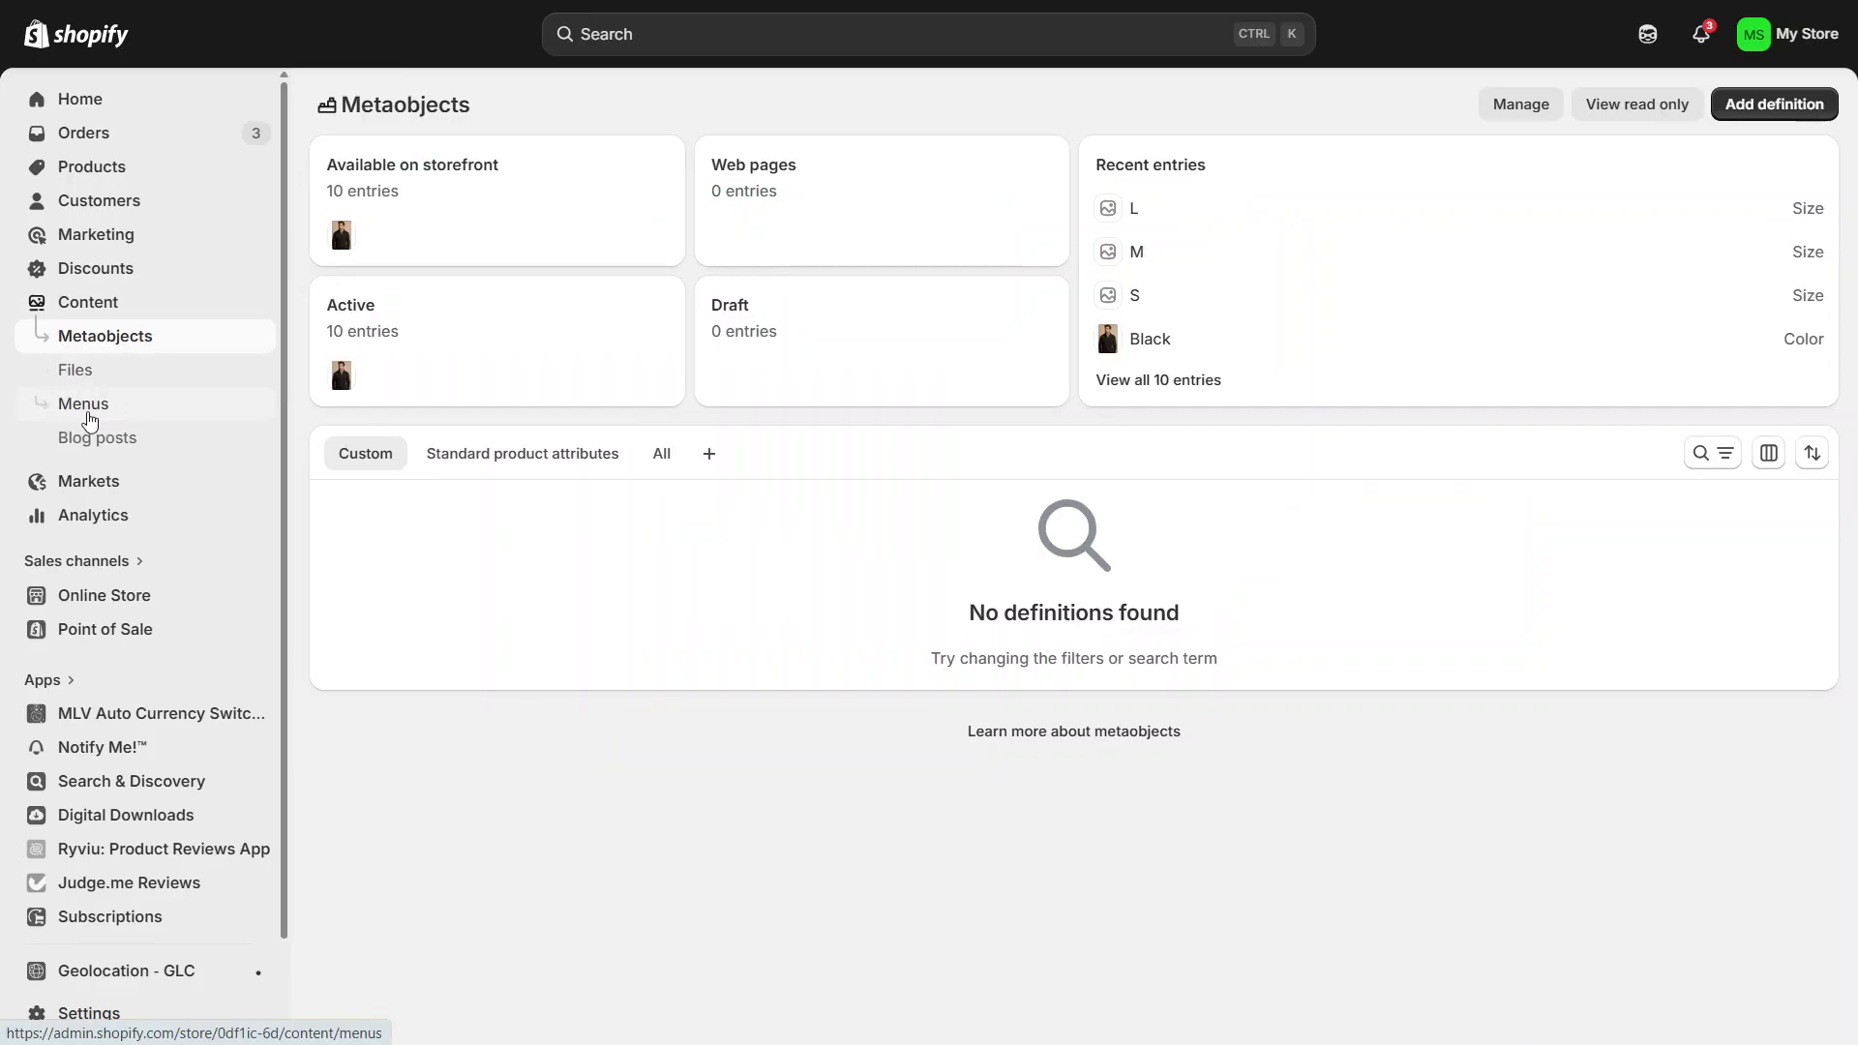
pyautogui.click(90, 419)
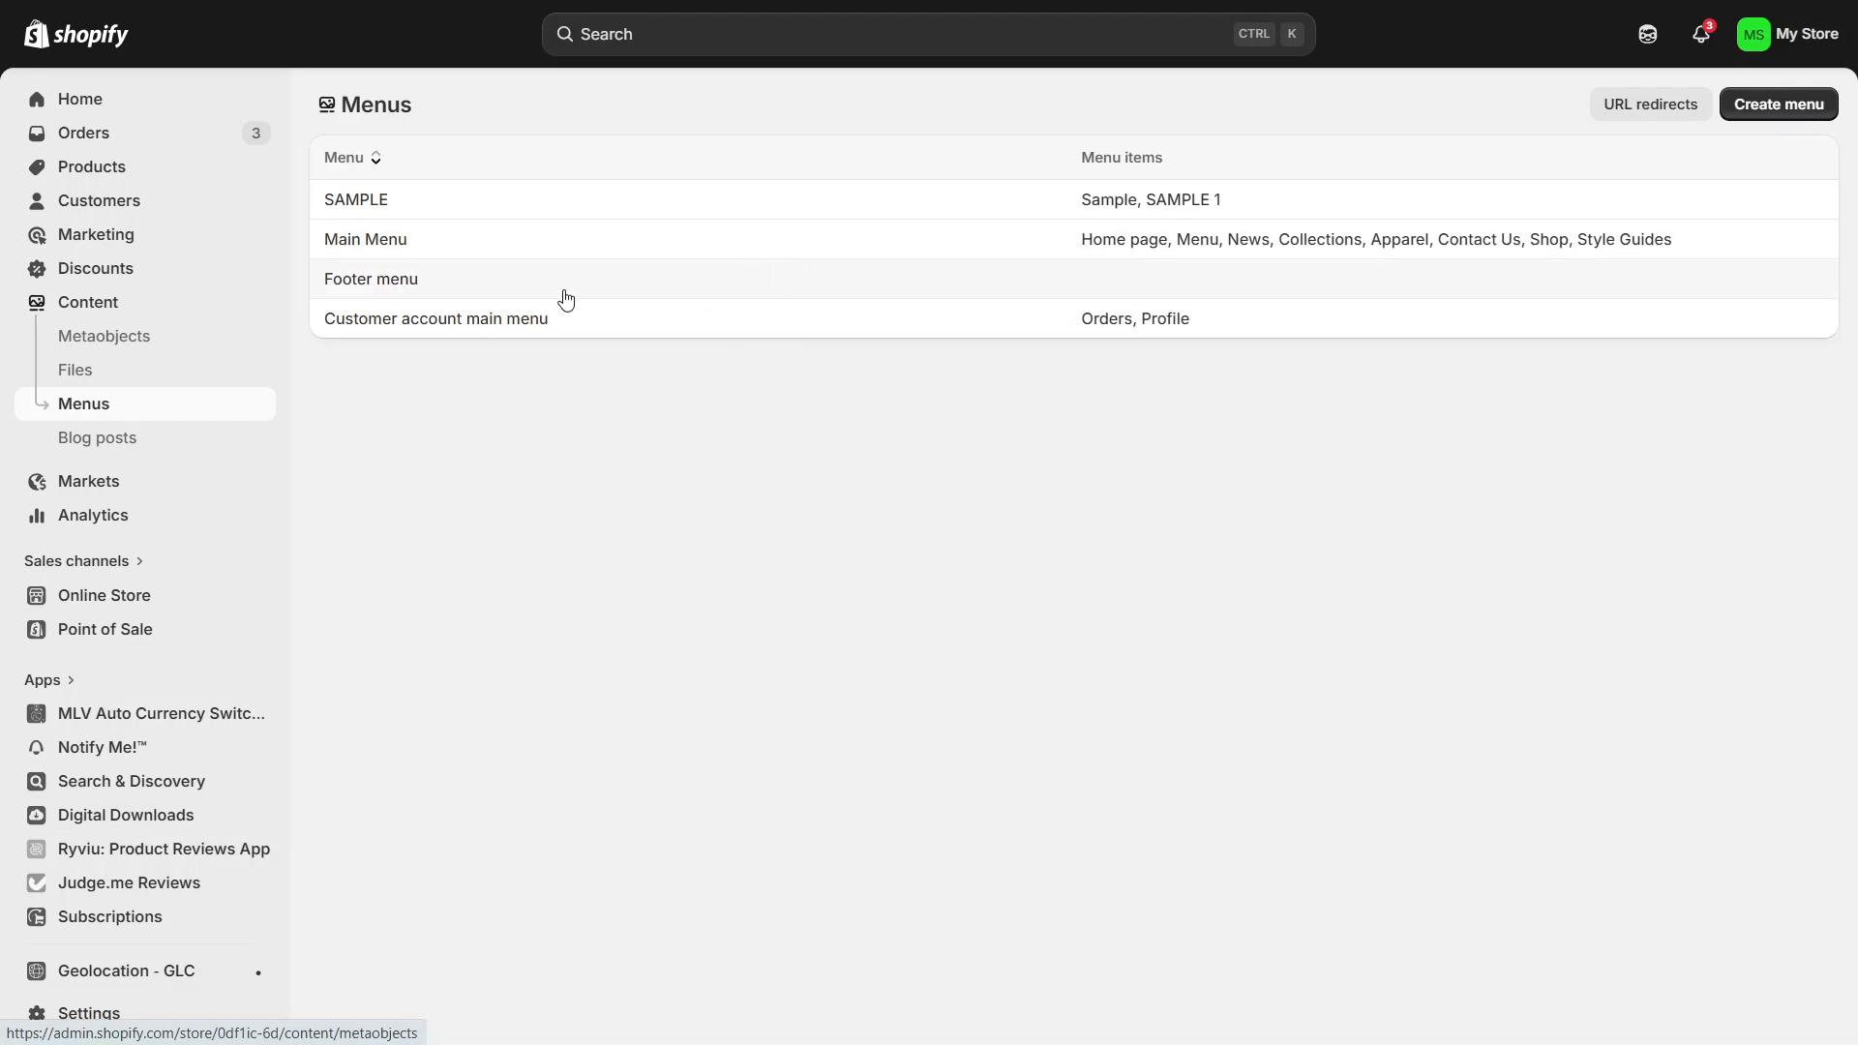
pyautogui.click(415, 296)
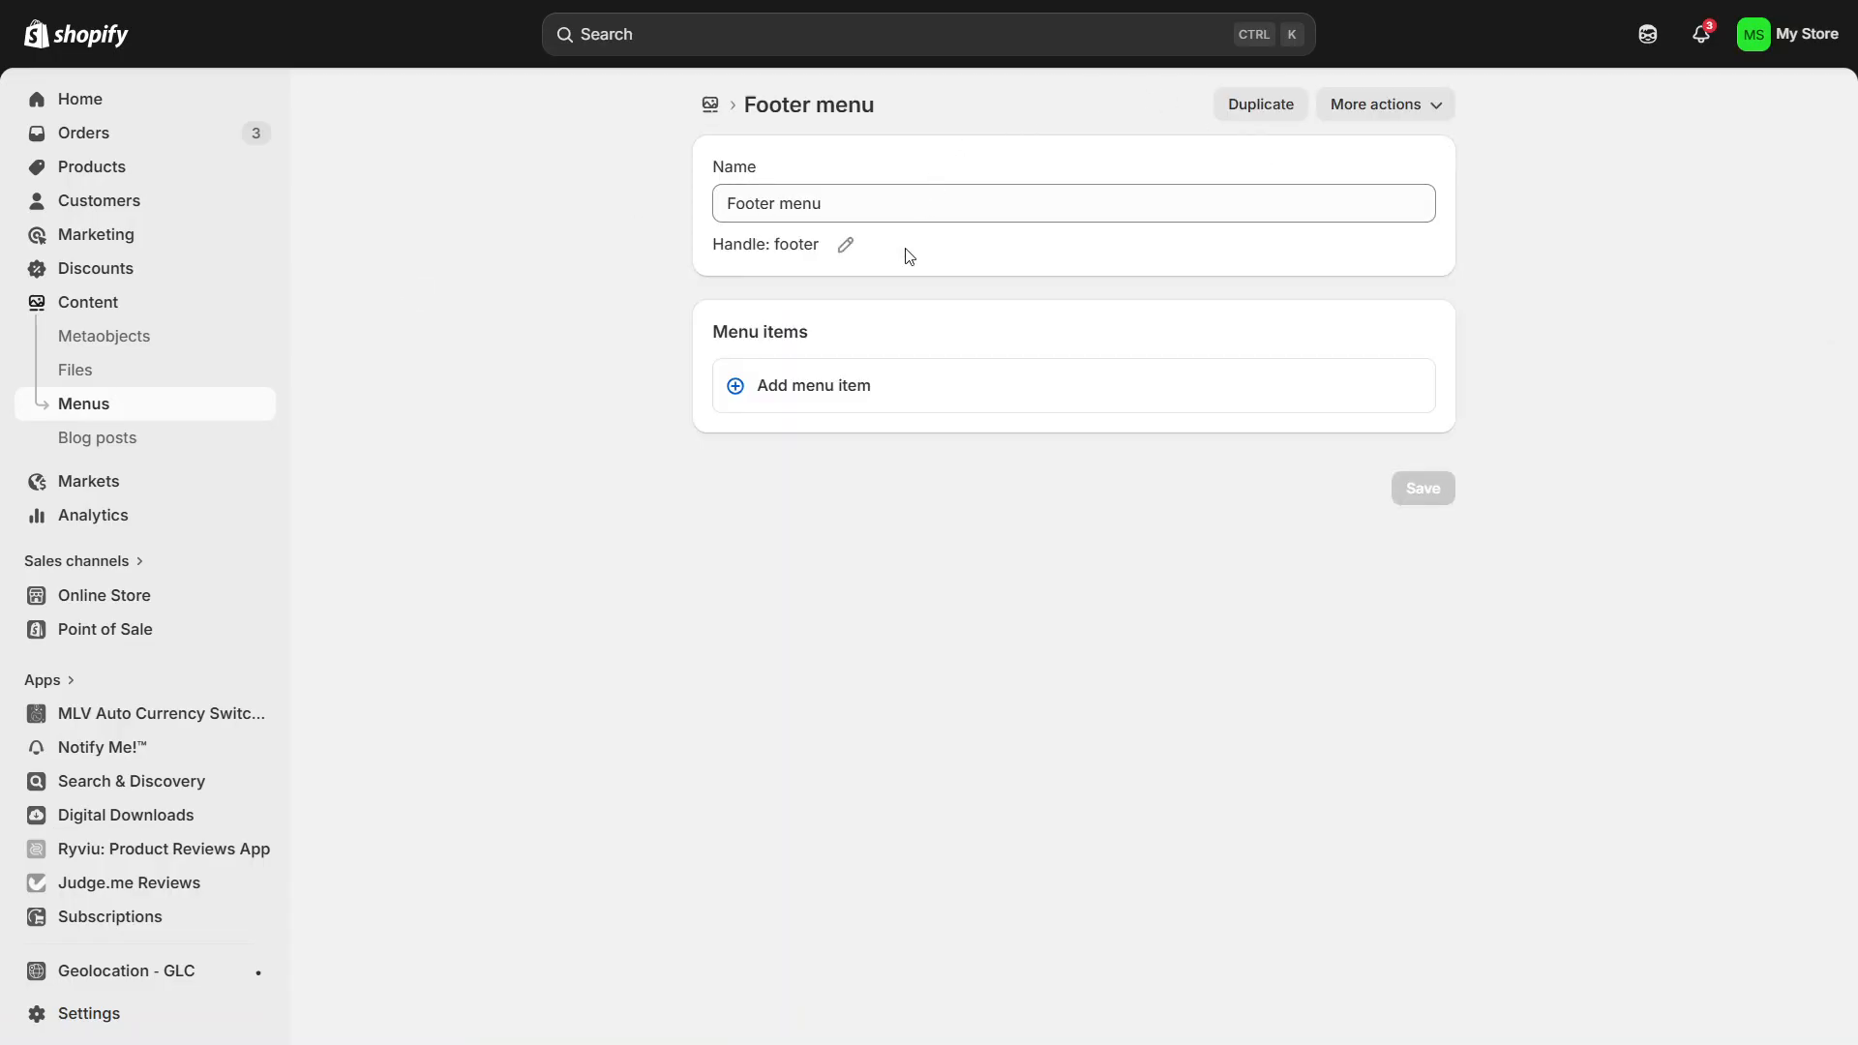
# Add a menu item labelled About Us to the footer menu, linked to the About Us page.
pyautogui.click(879, 397)
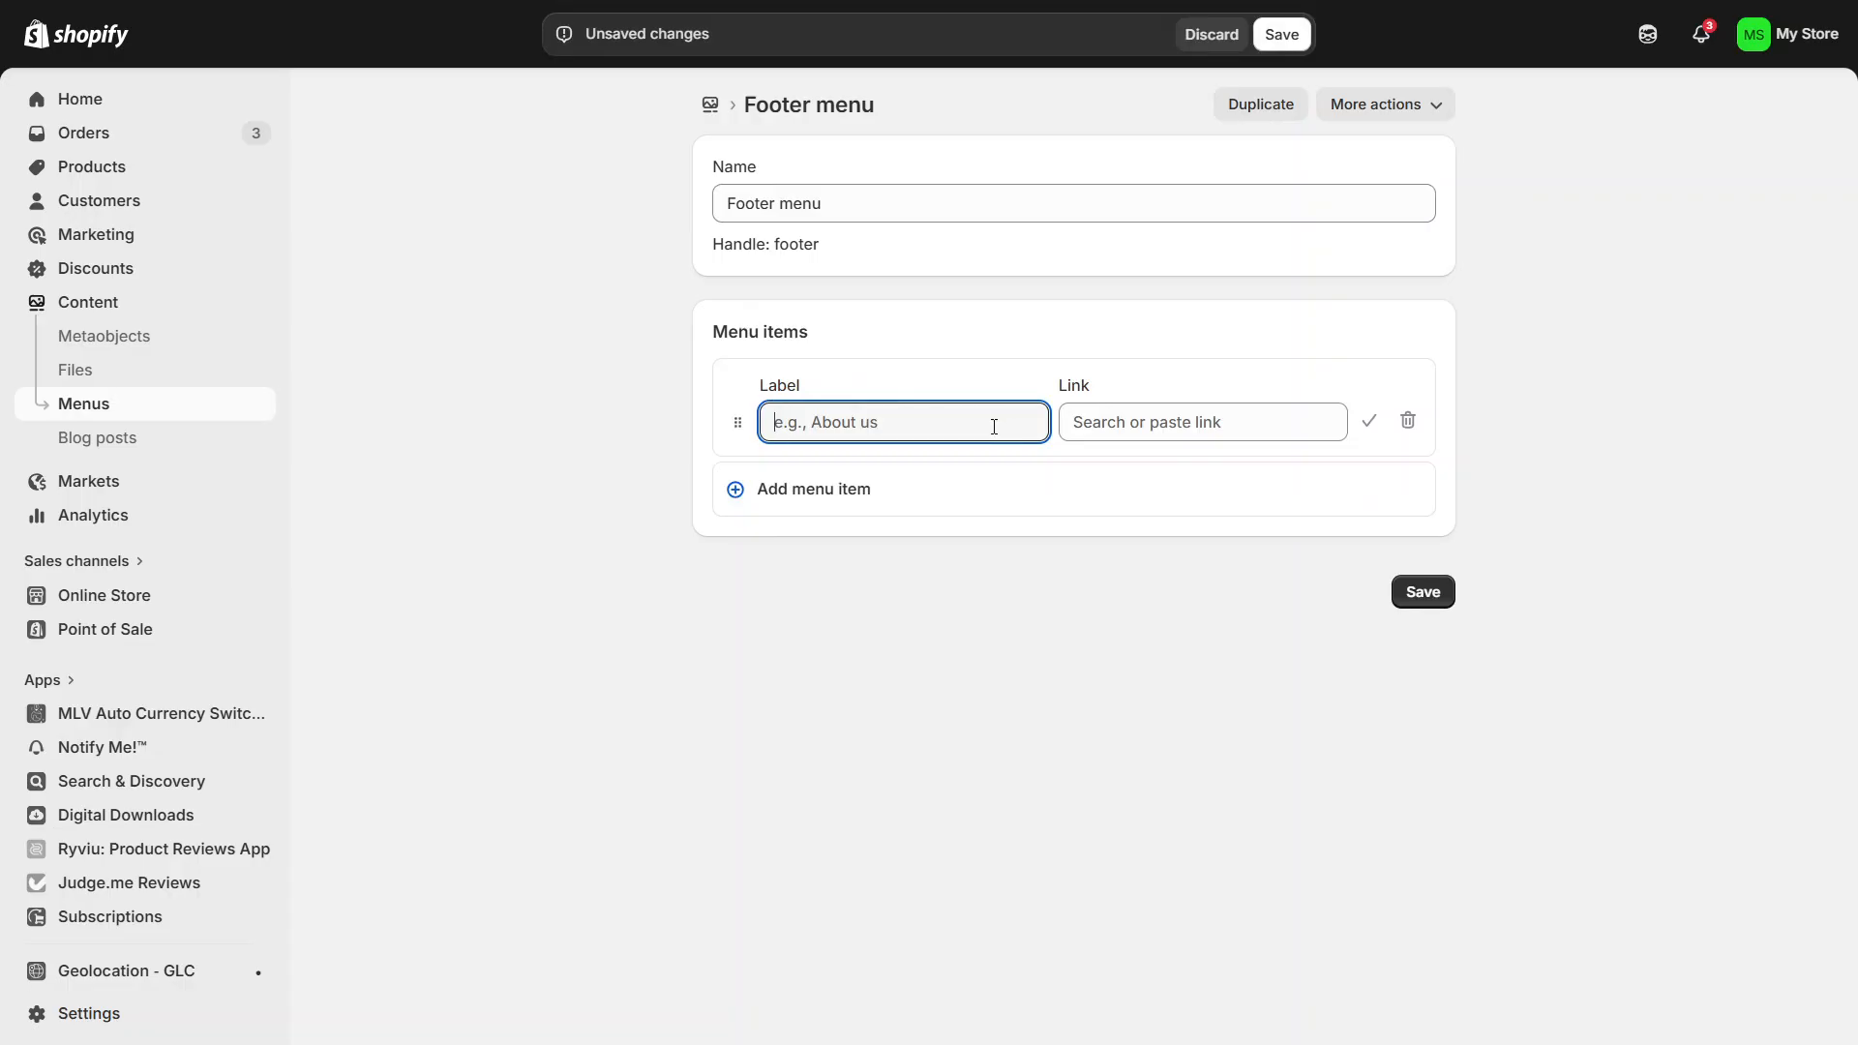
pyautogui.write('About Us')
pyautogui.click(1152, 422)
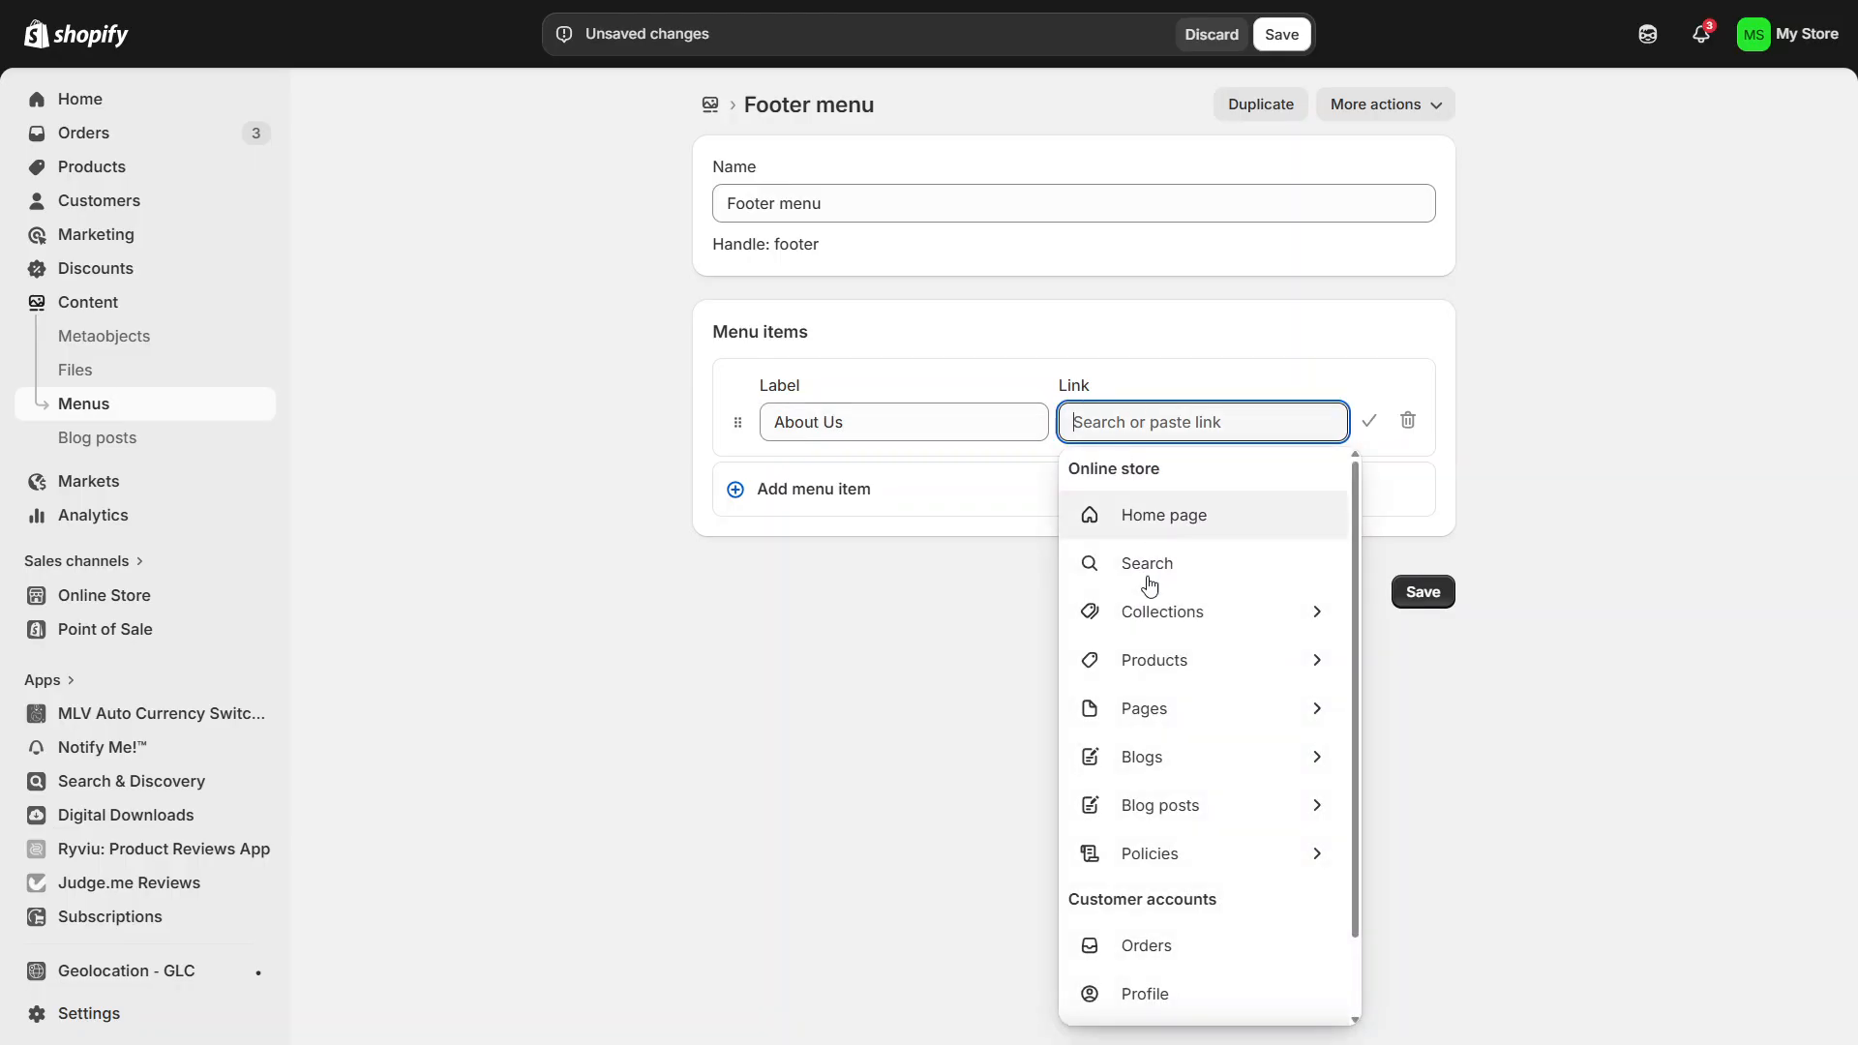
pyautogui.click(1175, 714)
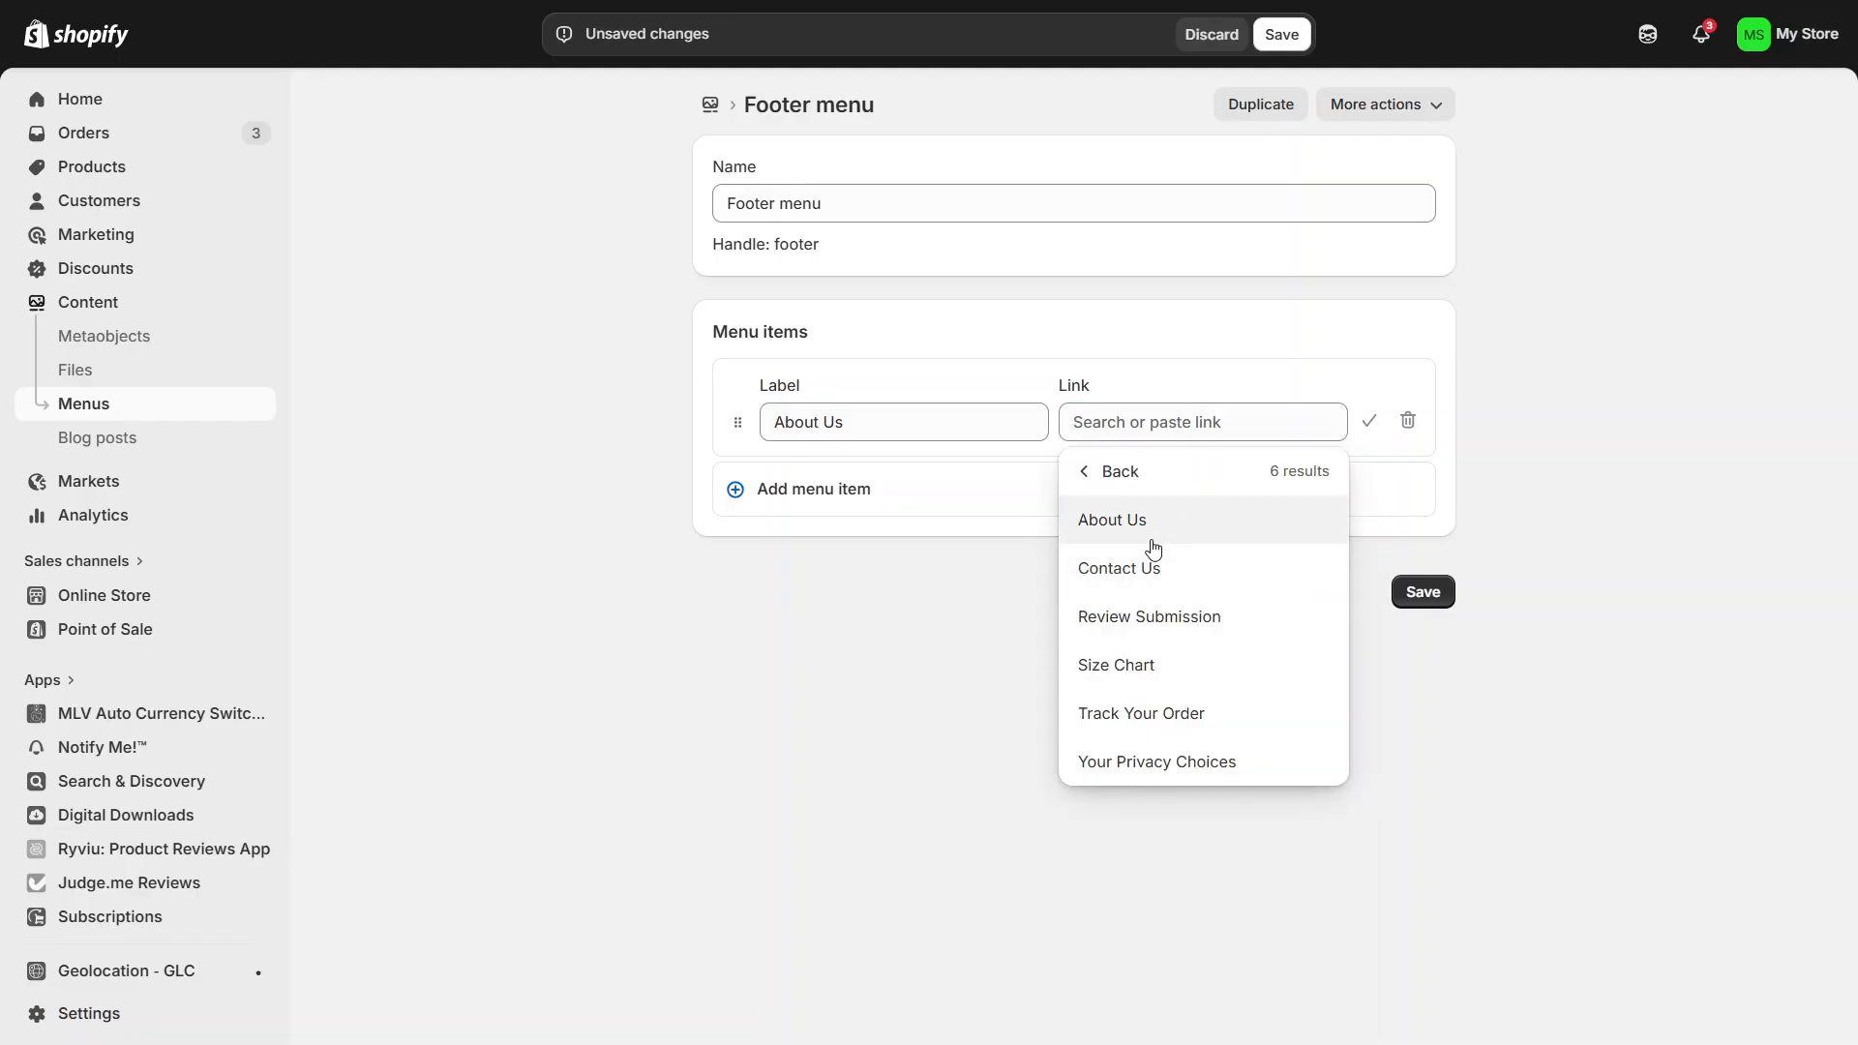
pyautogui.click(1153, 528)
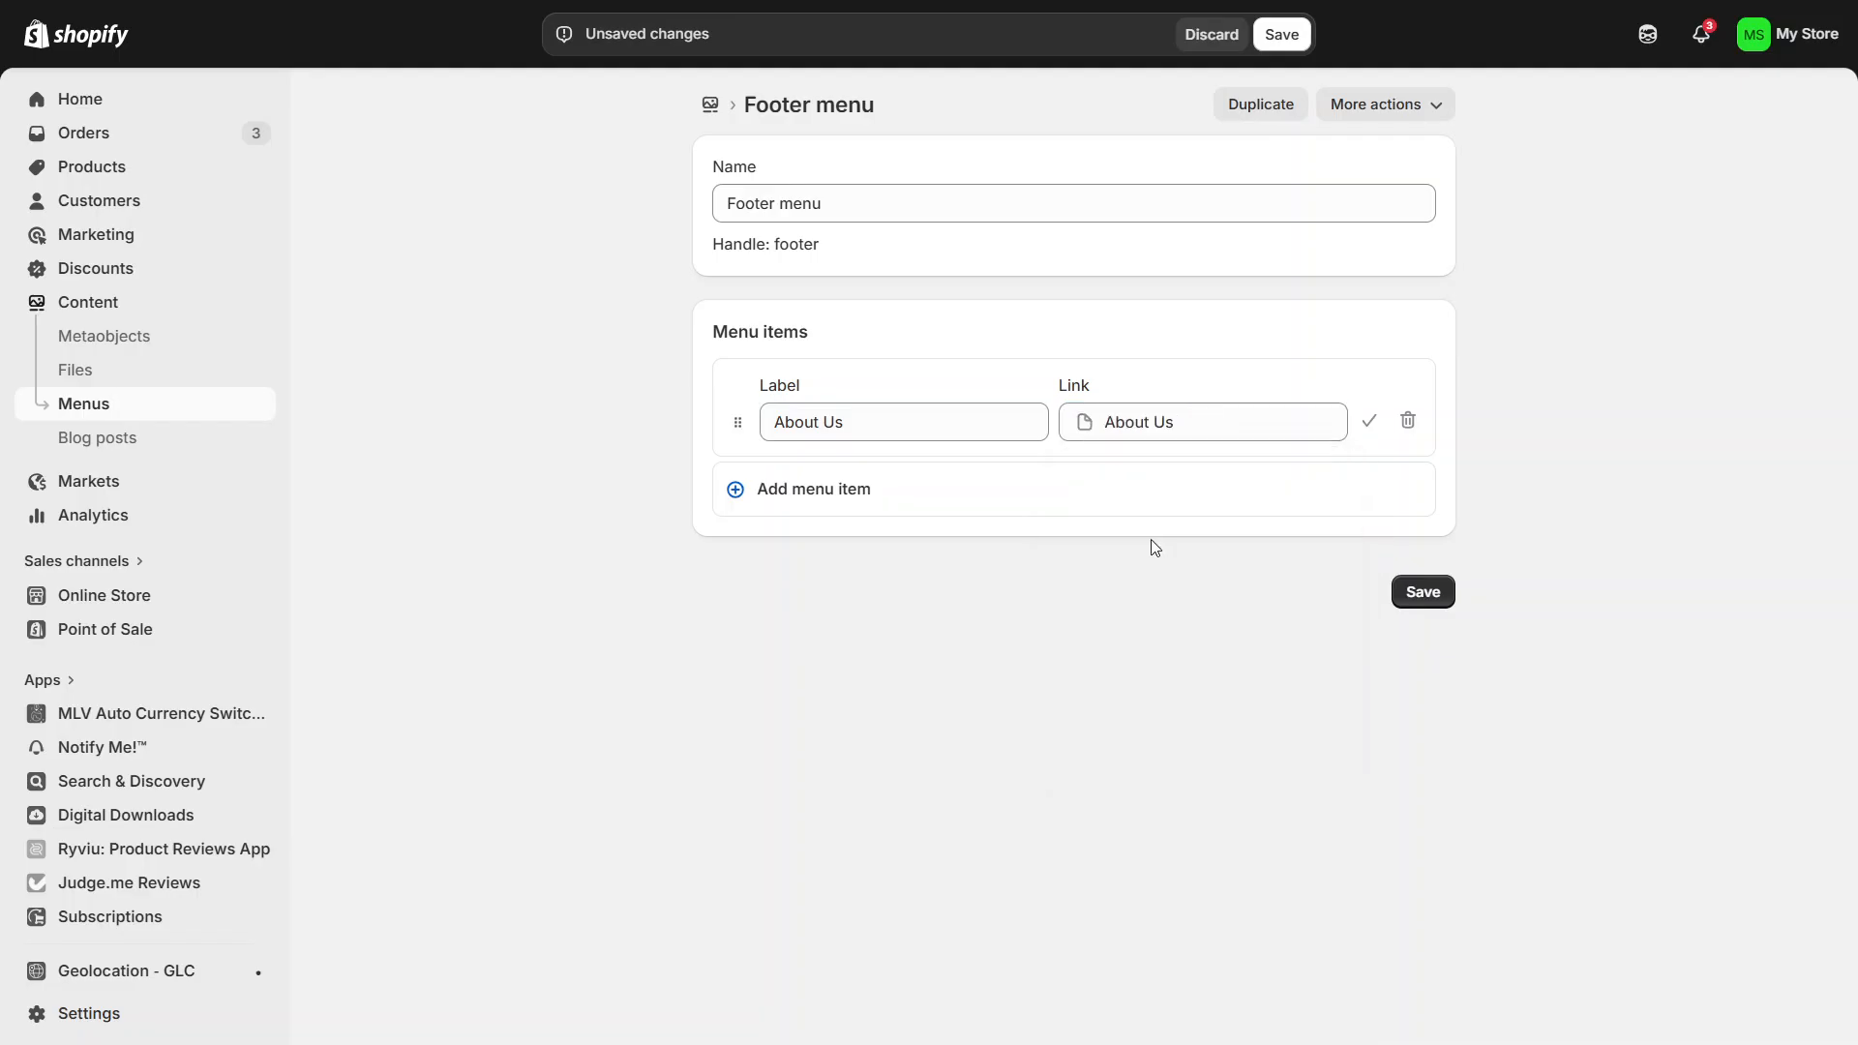
pyautogui.click(1366, 420)
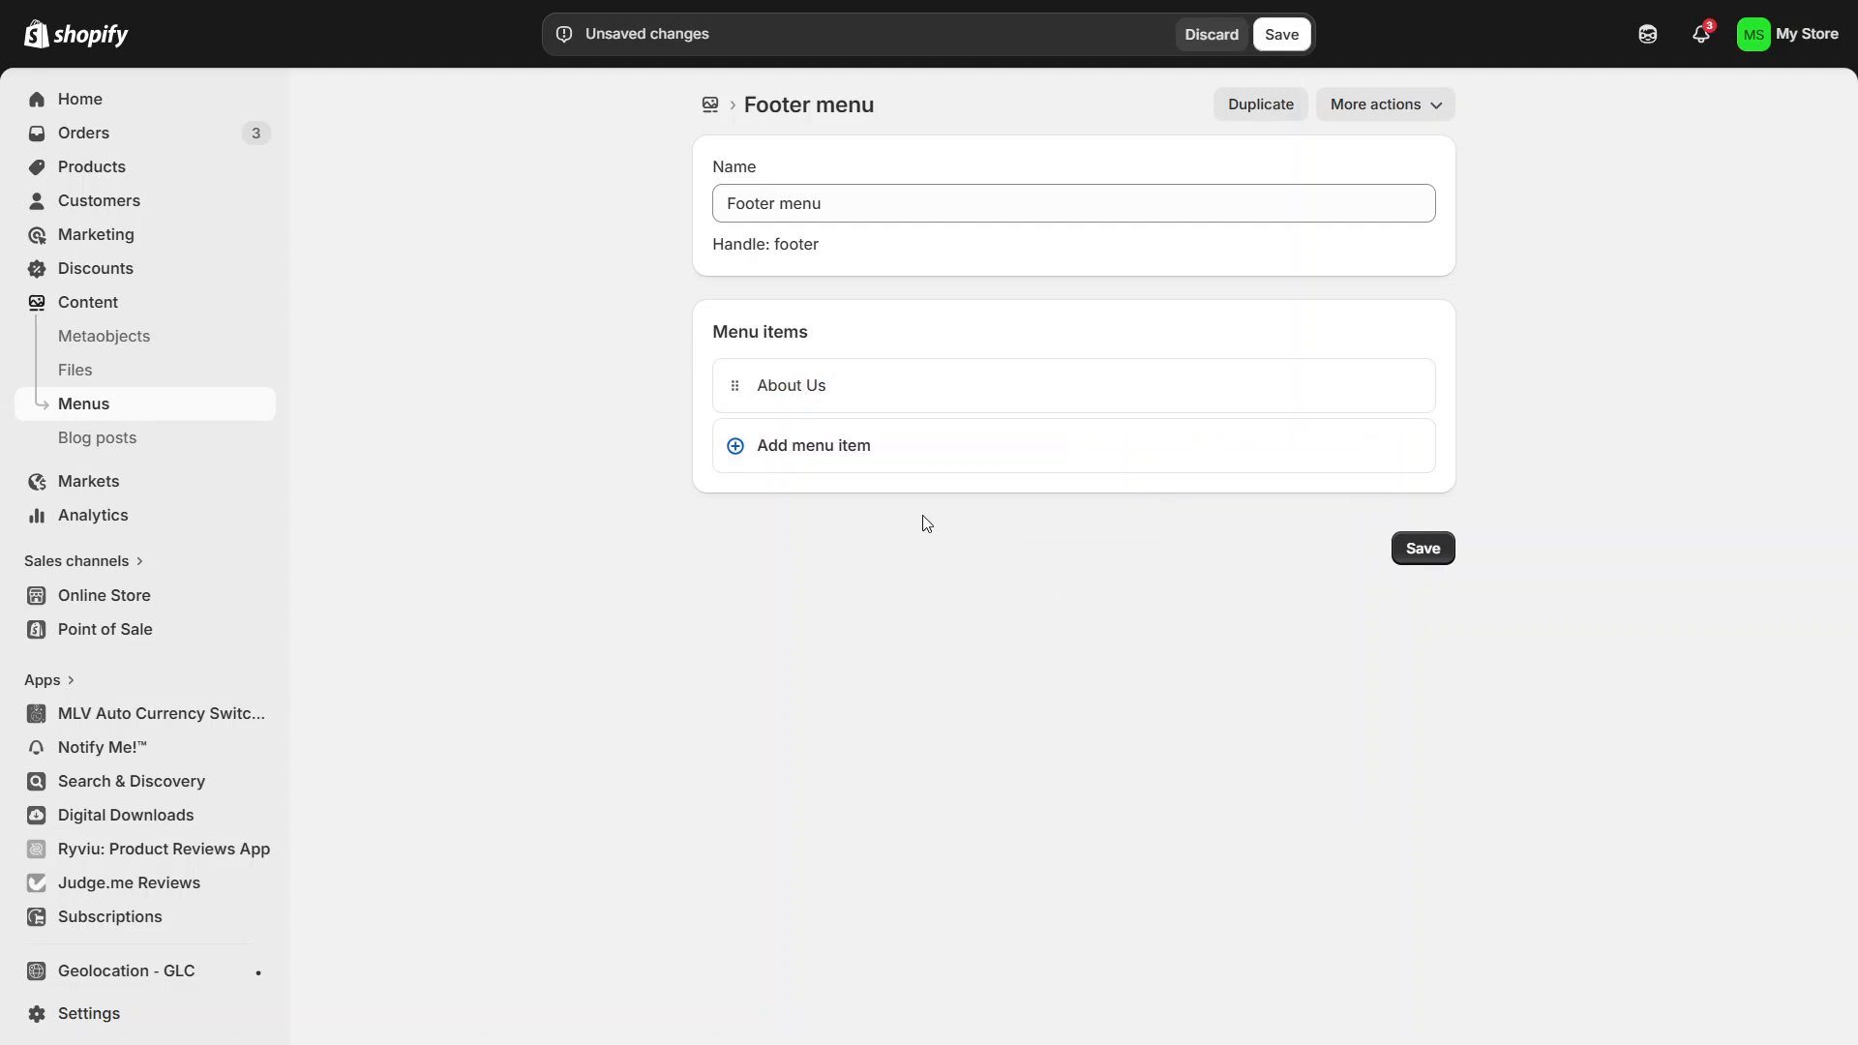
# Add a second footer menu item labelled Contact, linked to the Contact Us page.
pyautogui.click(828, 458)
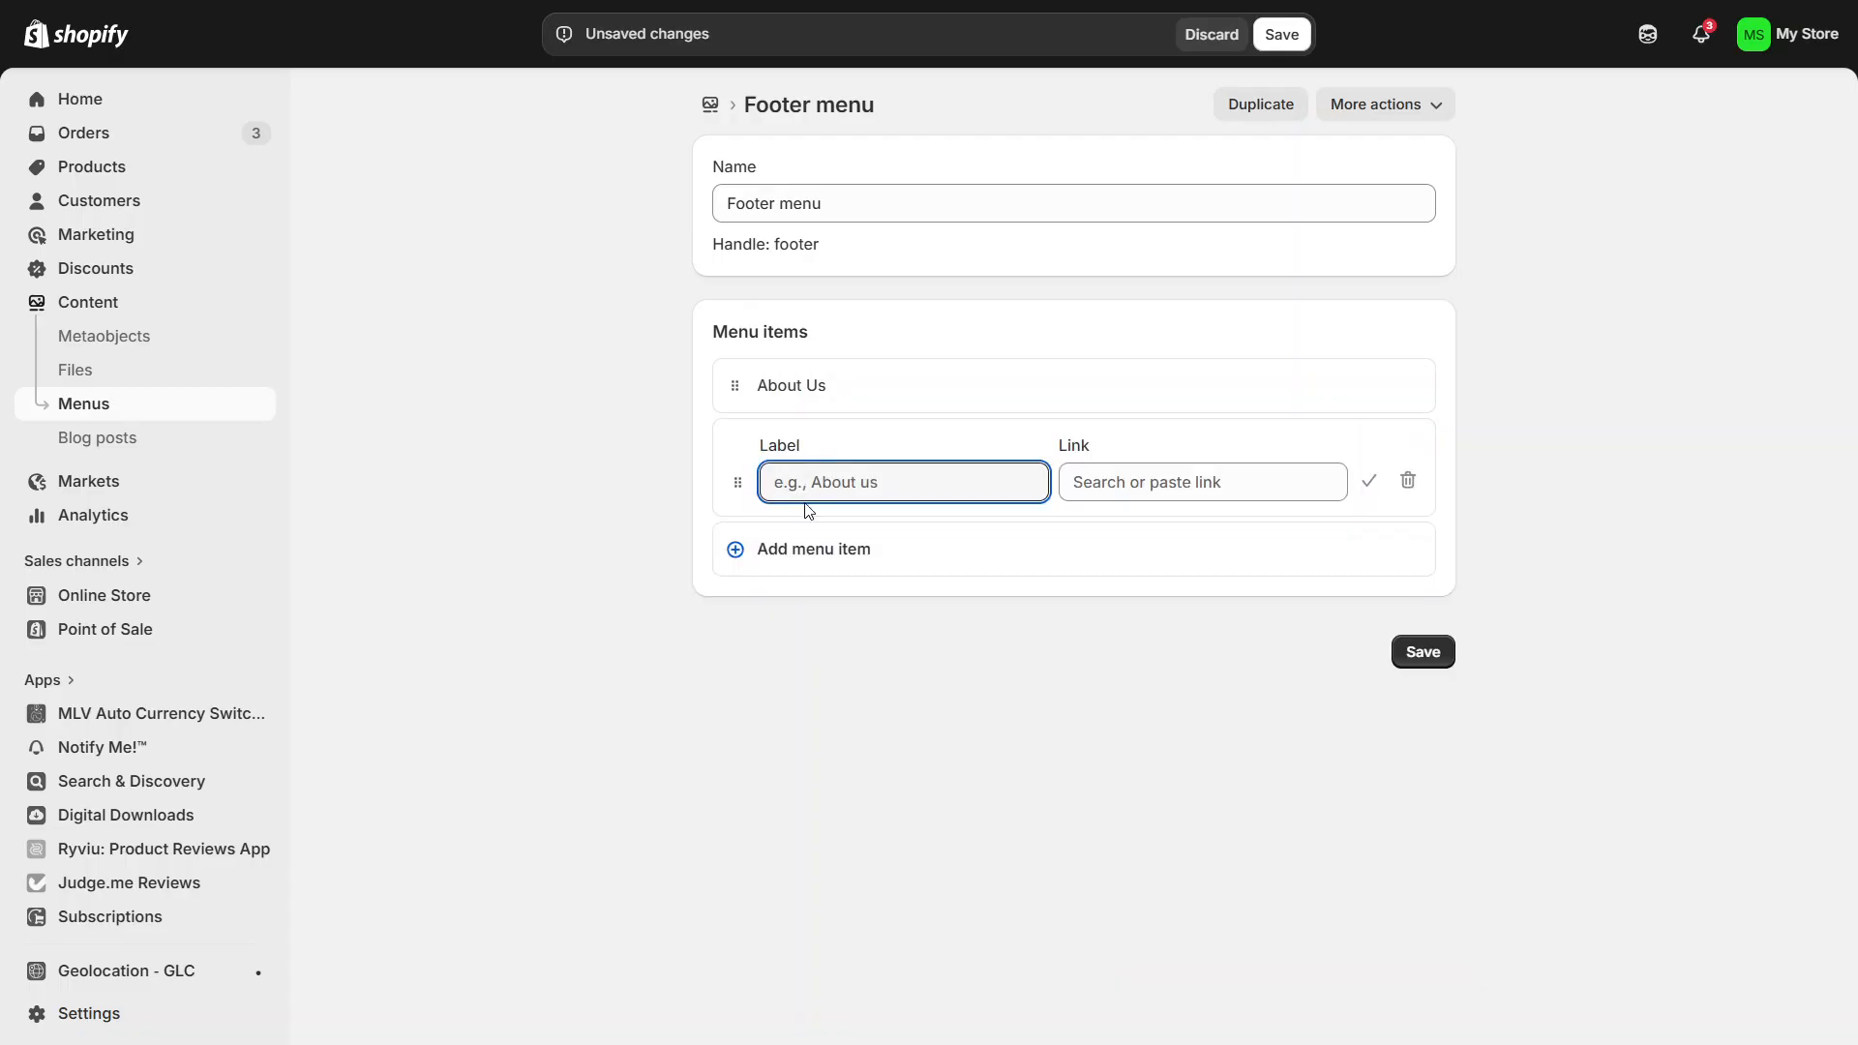
pyautogui.write('Contact')
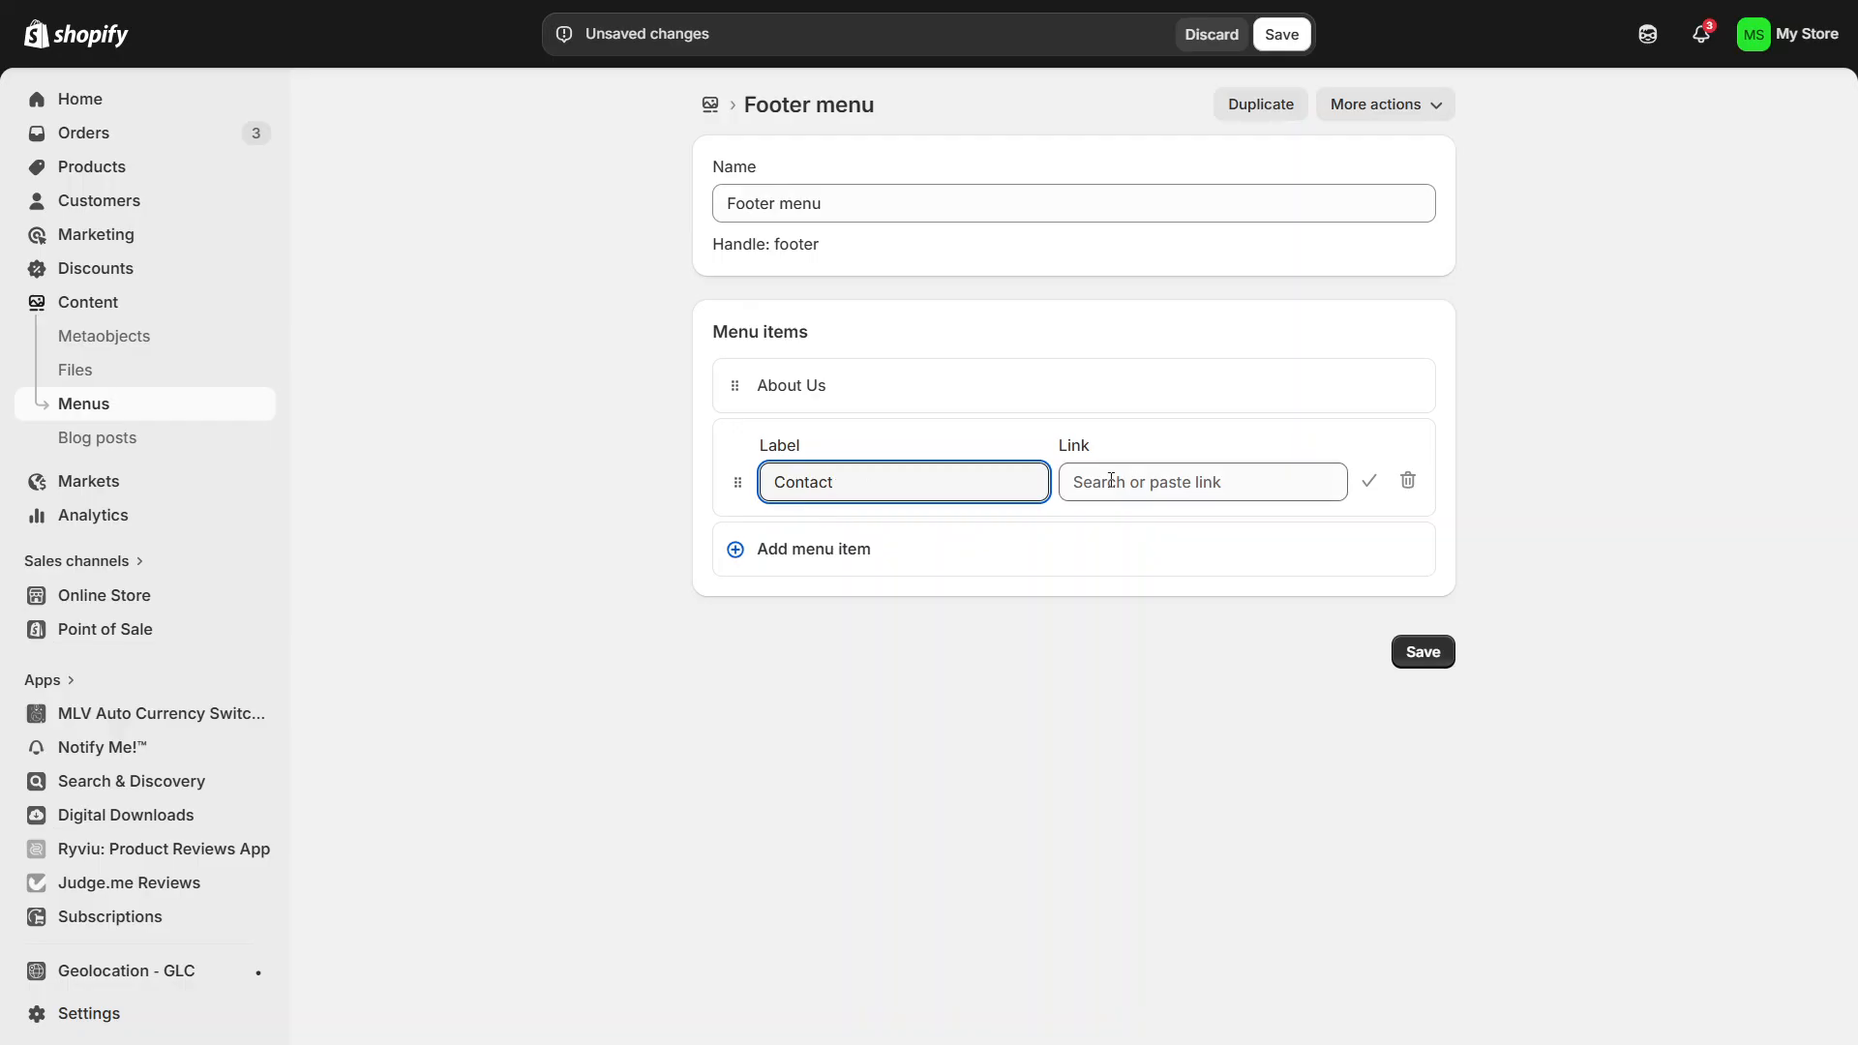
pyautogui.click(1148, 485)
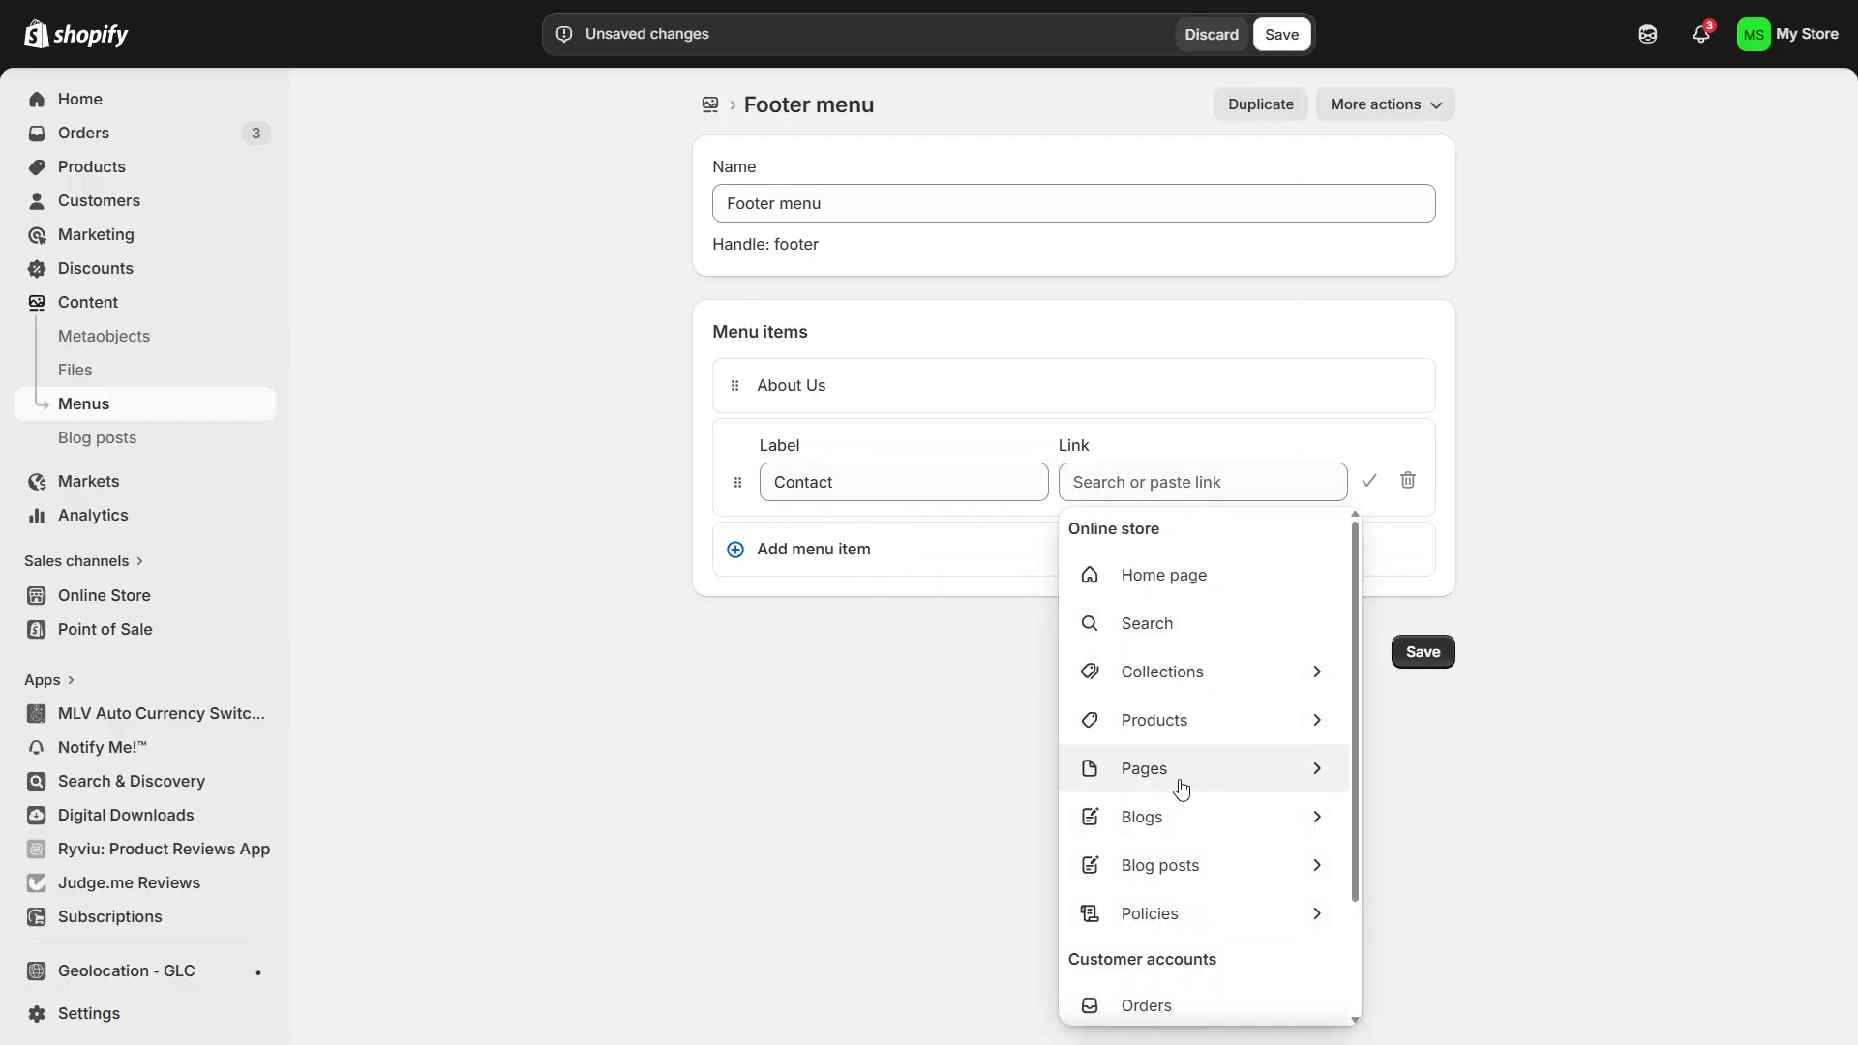
pyautogui.click(1182, 789)
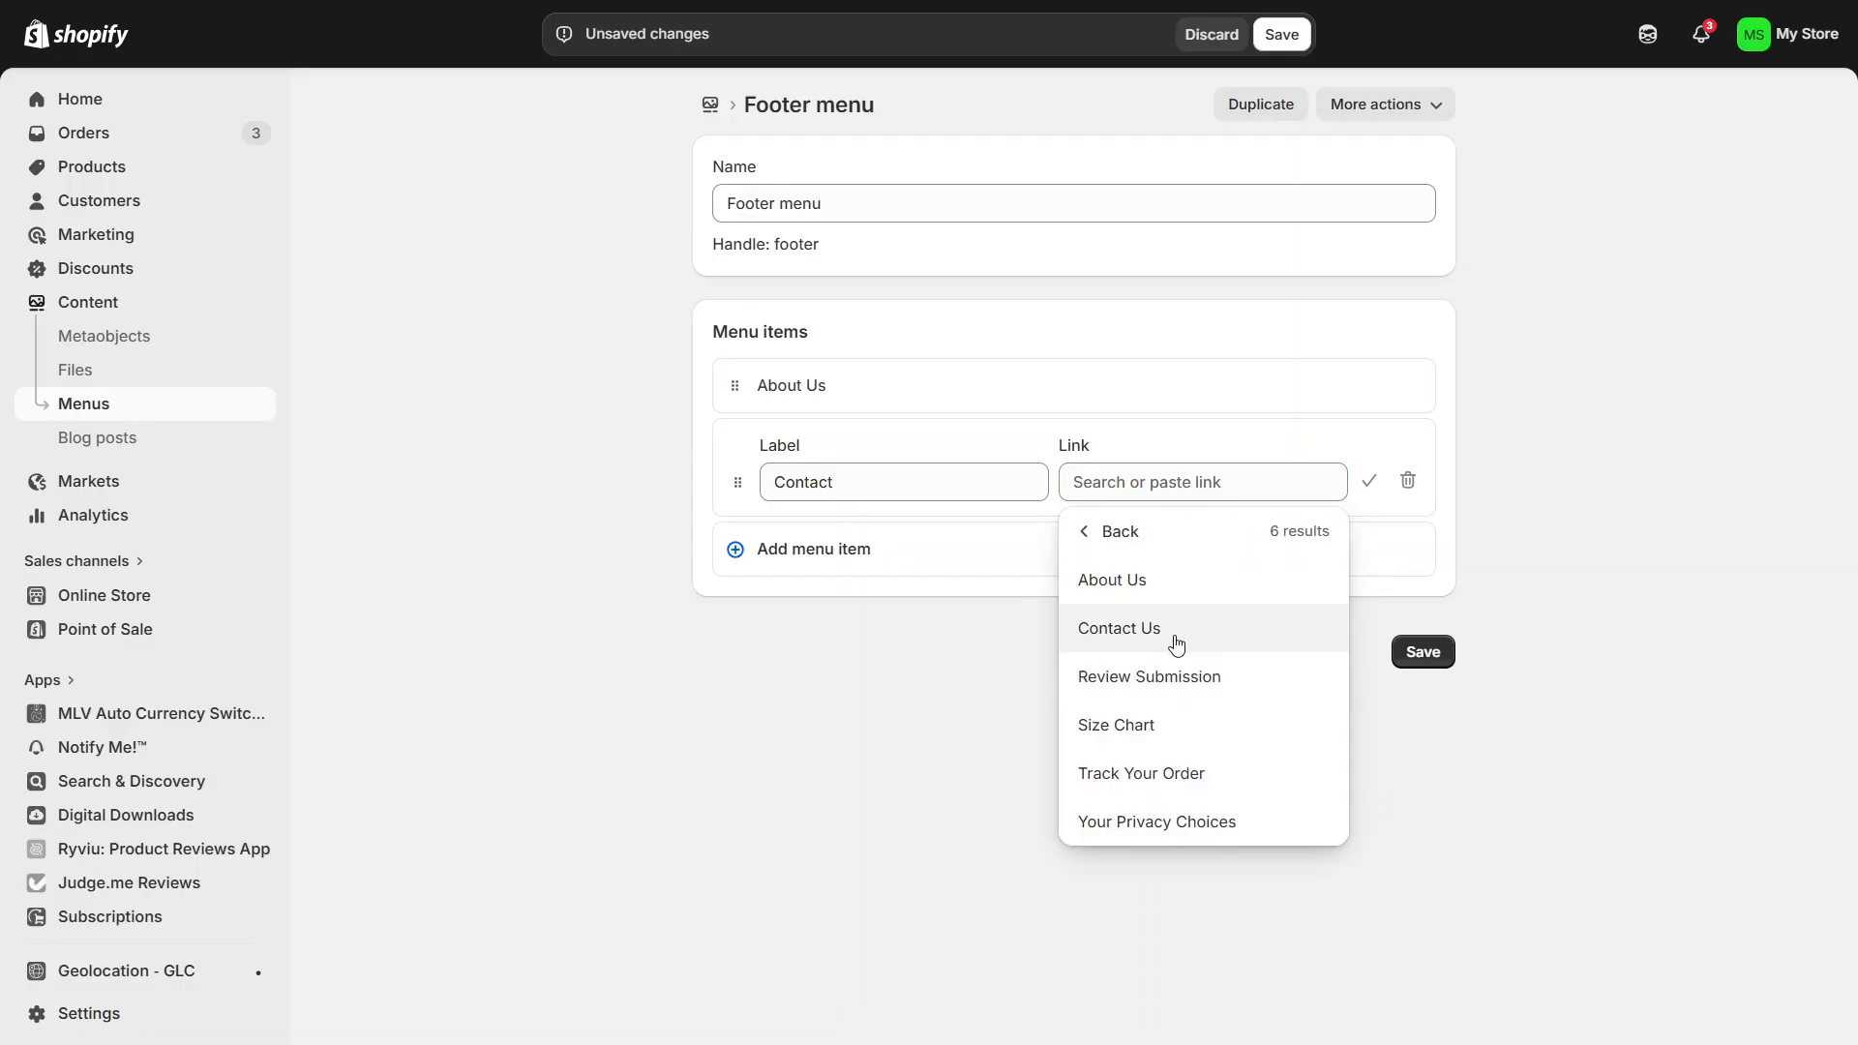
pyautogui.click(1179, 643)
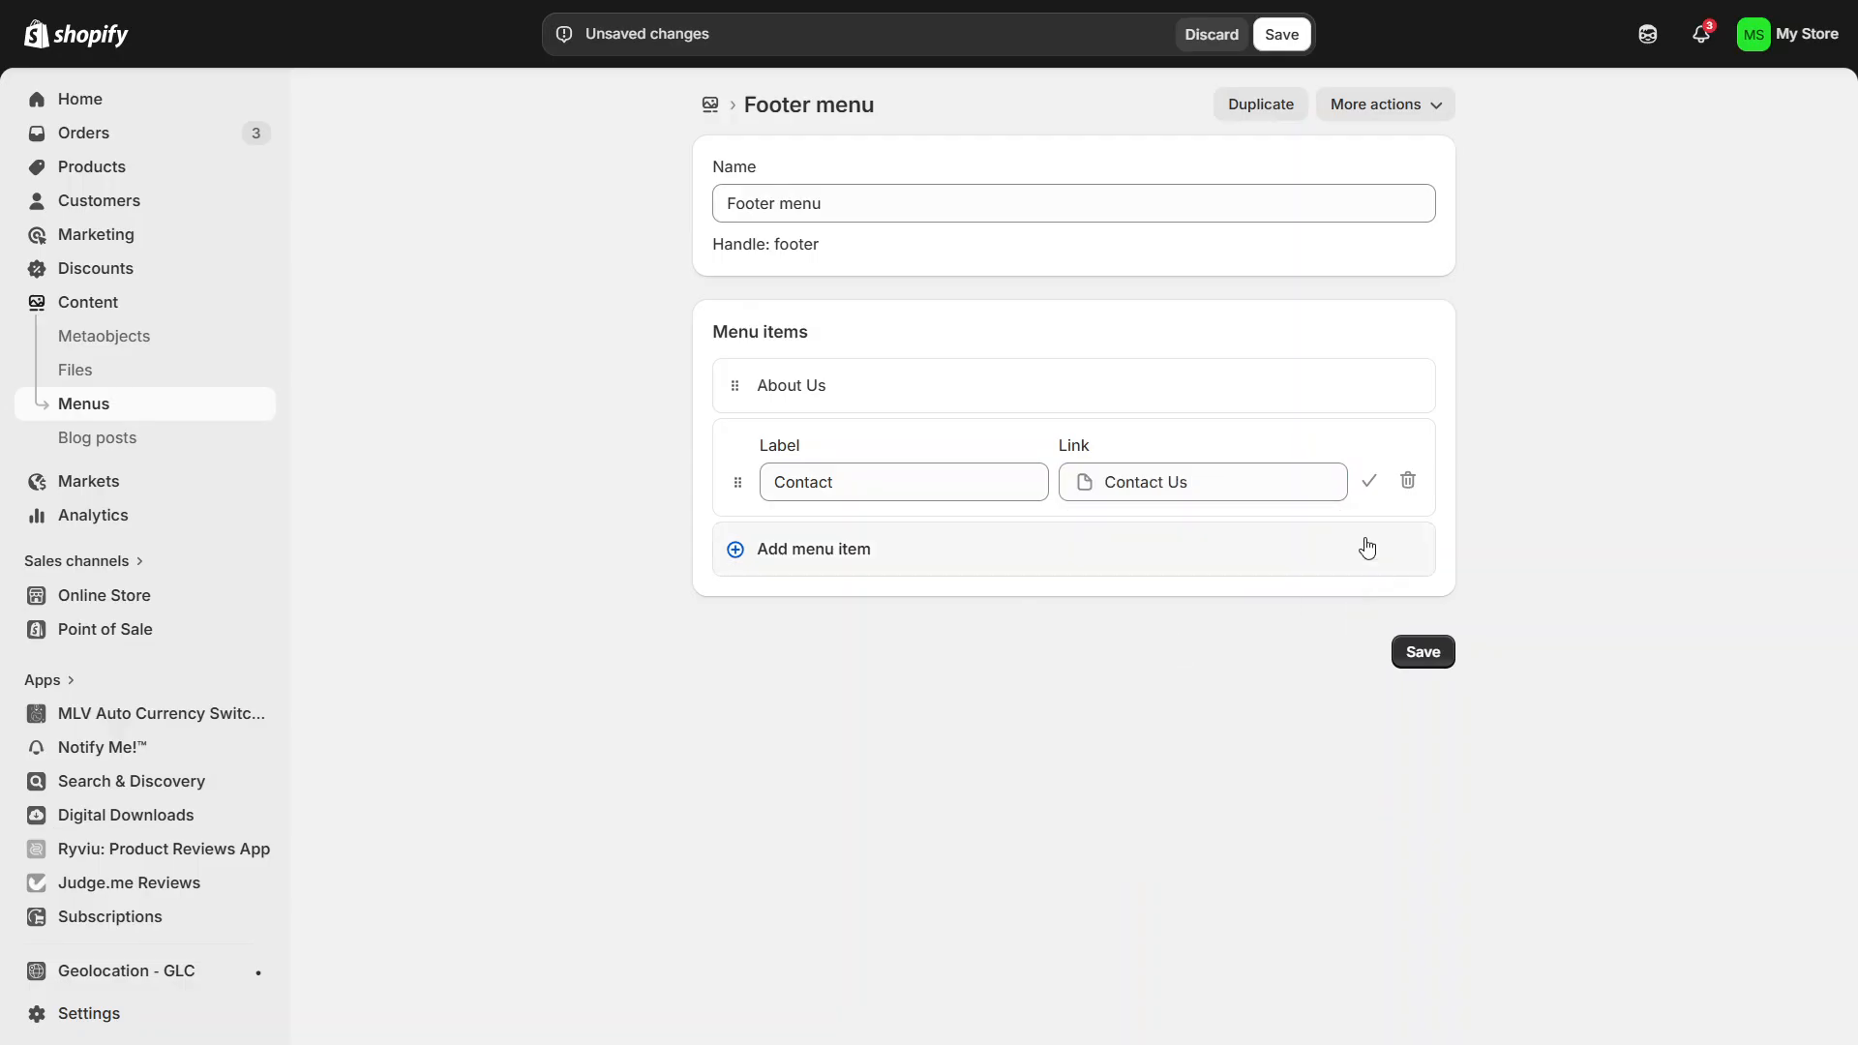
pyautogui.click(1370, 484)
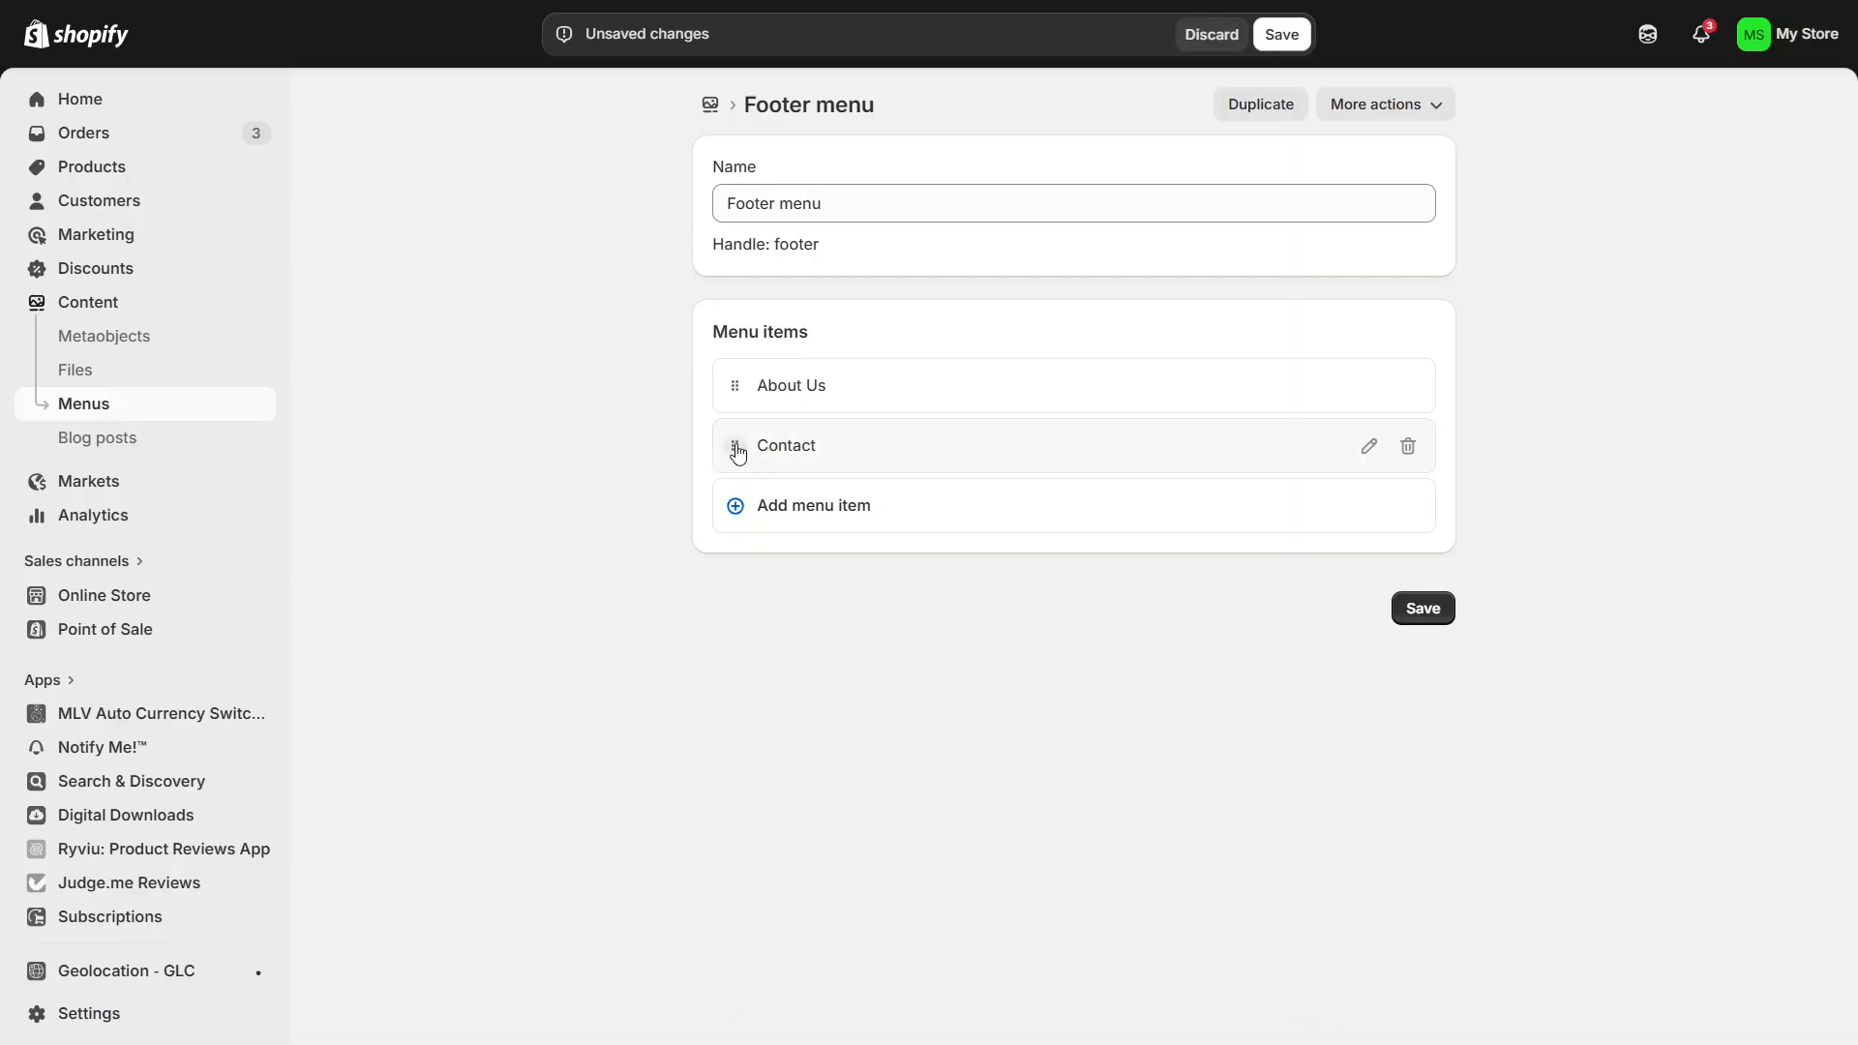
# Try nesting Contact under About Us, return it to the top level, and save the footer menu.
pyautogui.moveTo(738, 453); pyautogui.dragTo(851, 467)
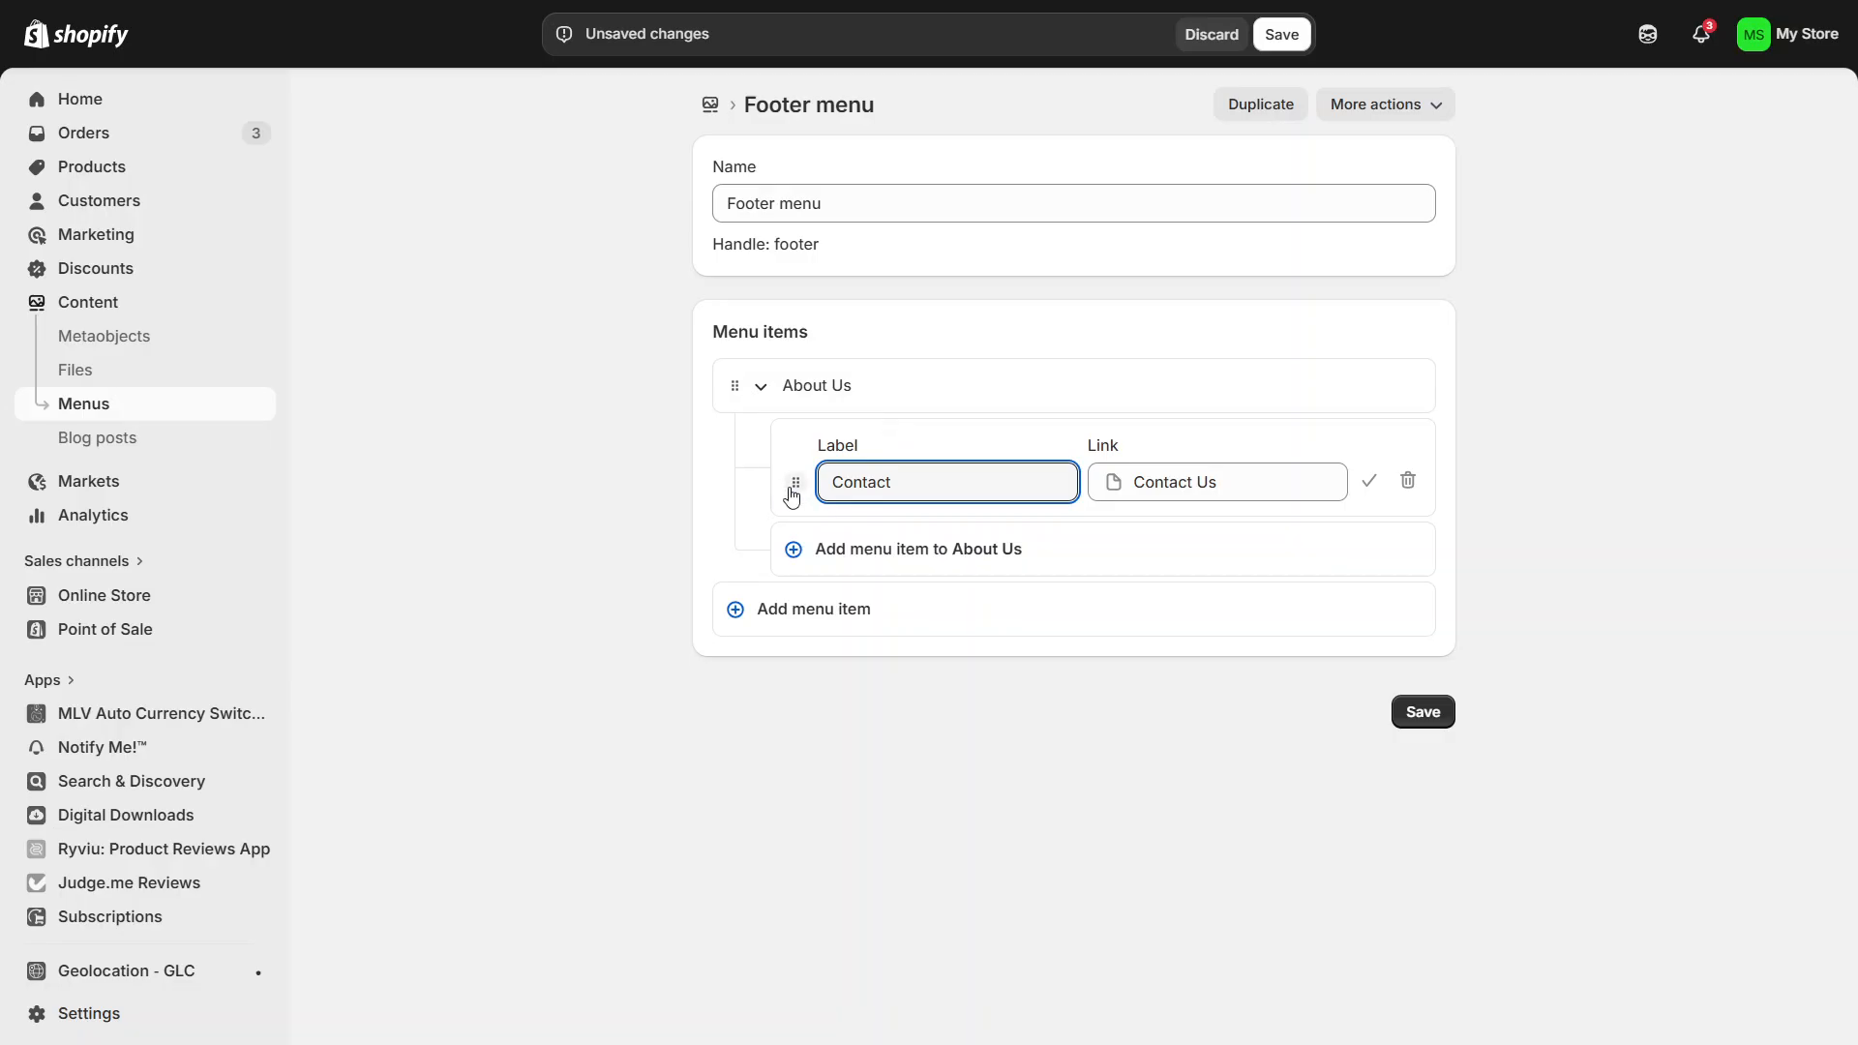
pyautogui.moveTo(794, 483); pyautogui.dragTo(758, 522)
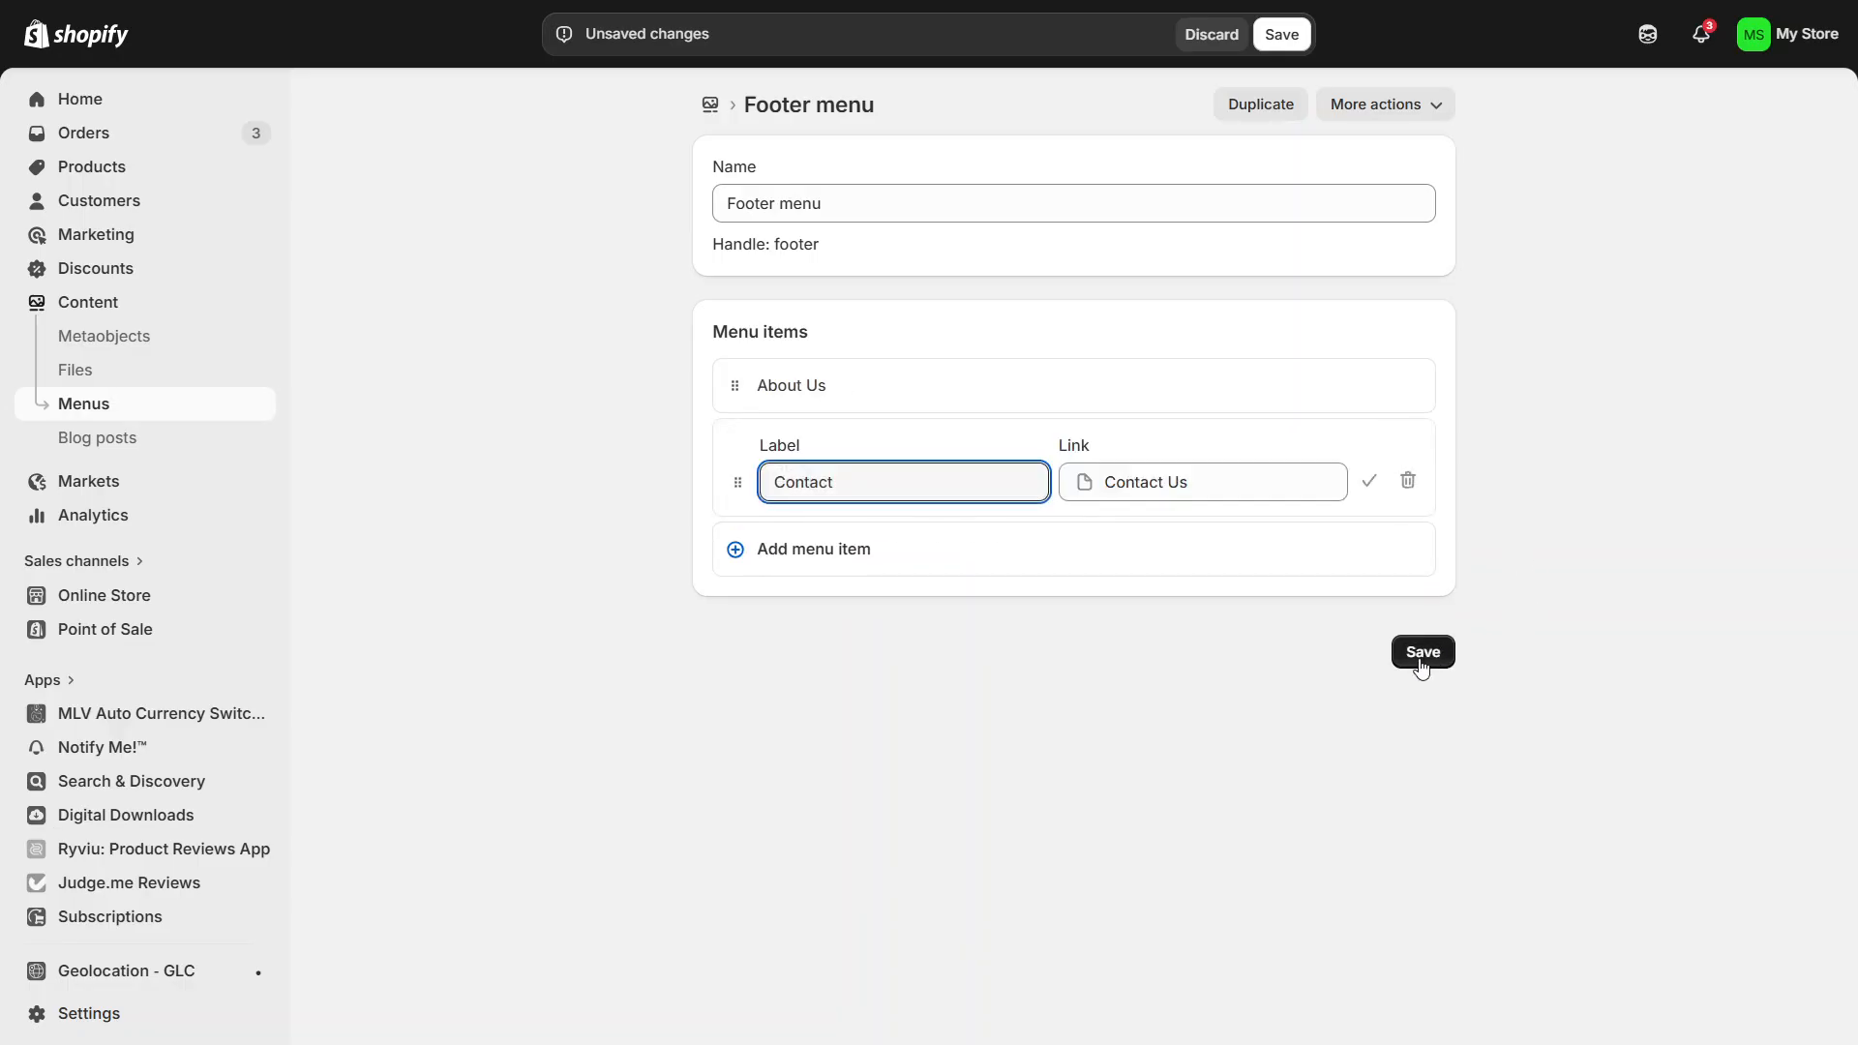
pyautogui.click(1422, 652)
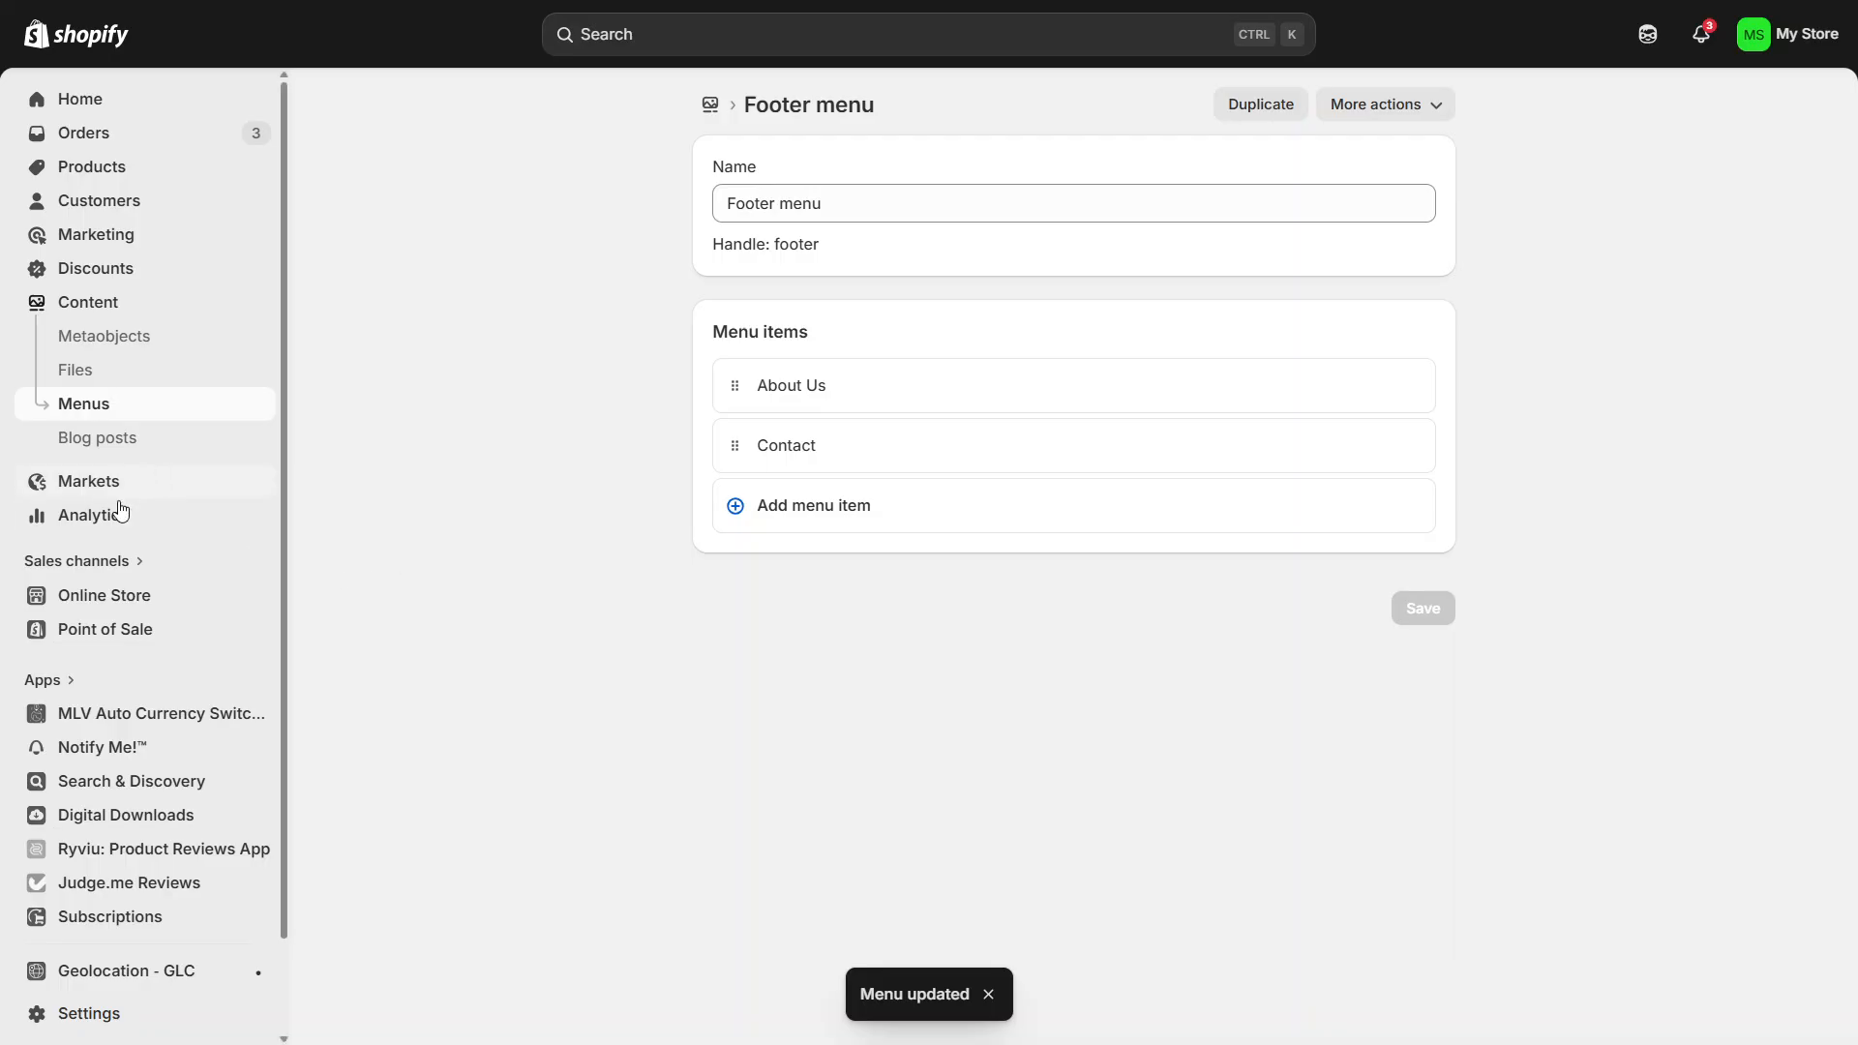
# Open the current Horizon theme for editing and add a Menu block to the Group in the Footer section.
pyautogui.click(87, 607)
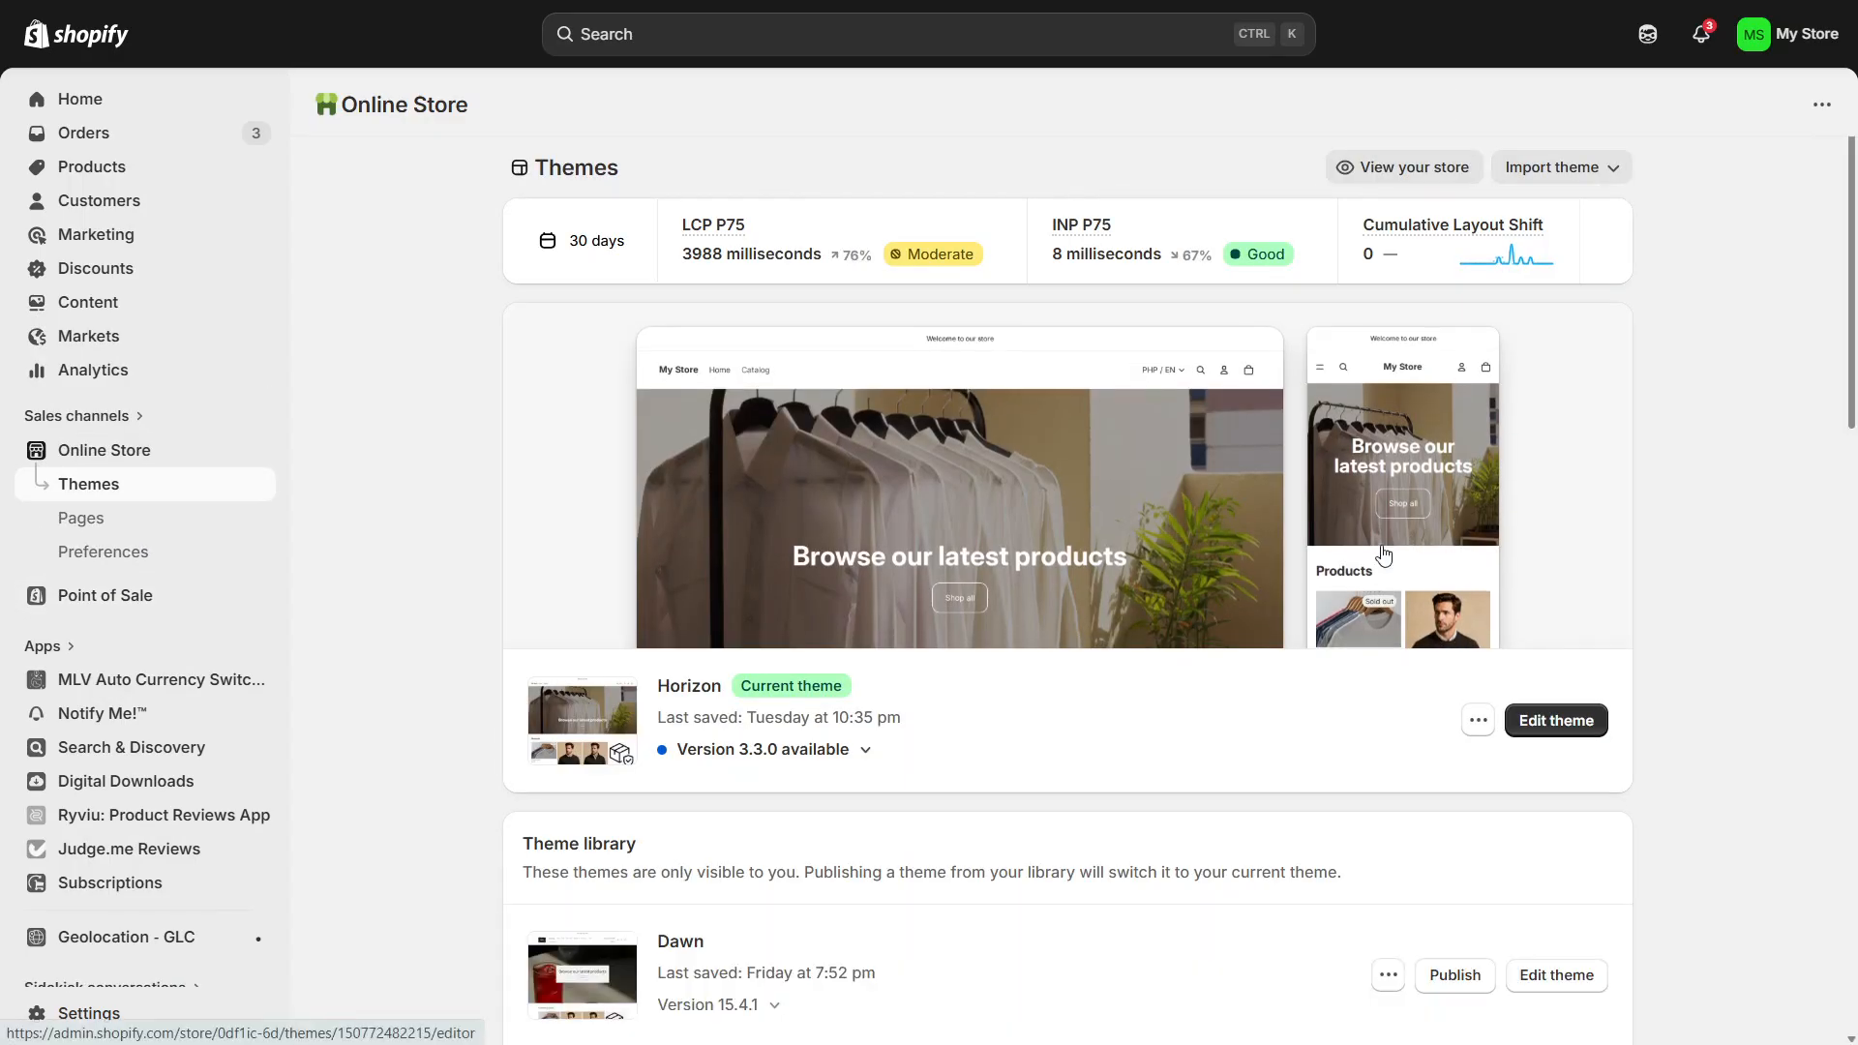
pyautogui.click(1598, 722)
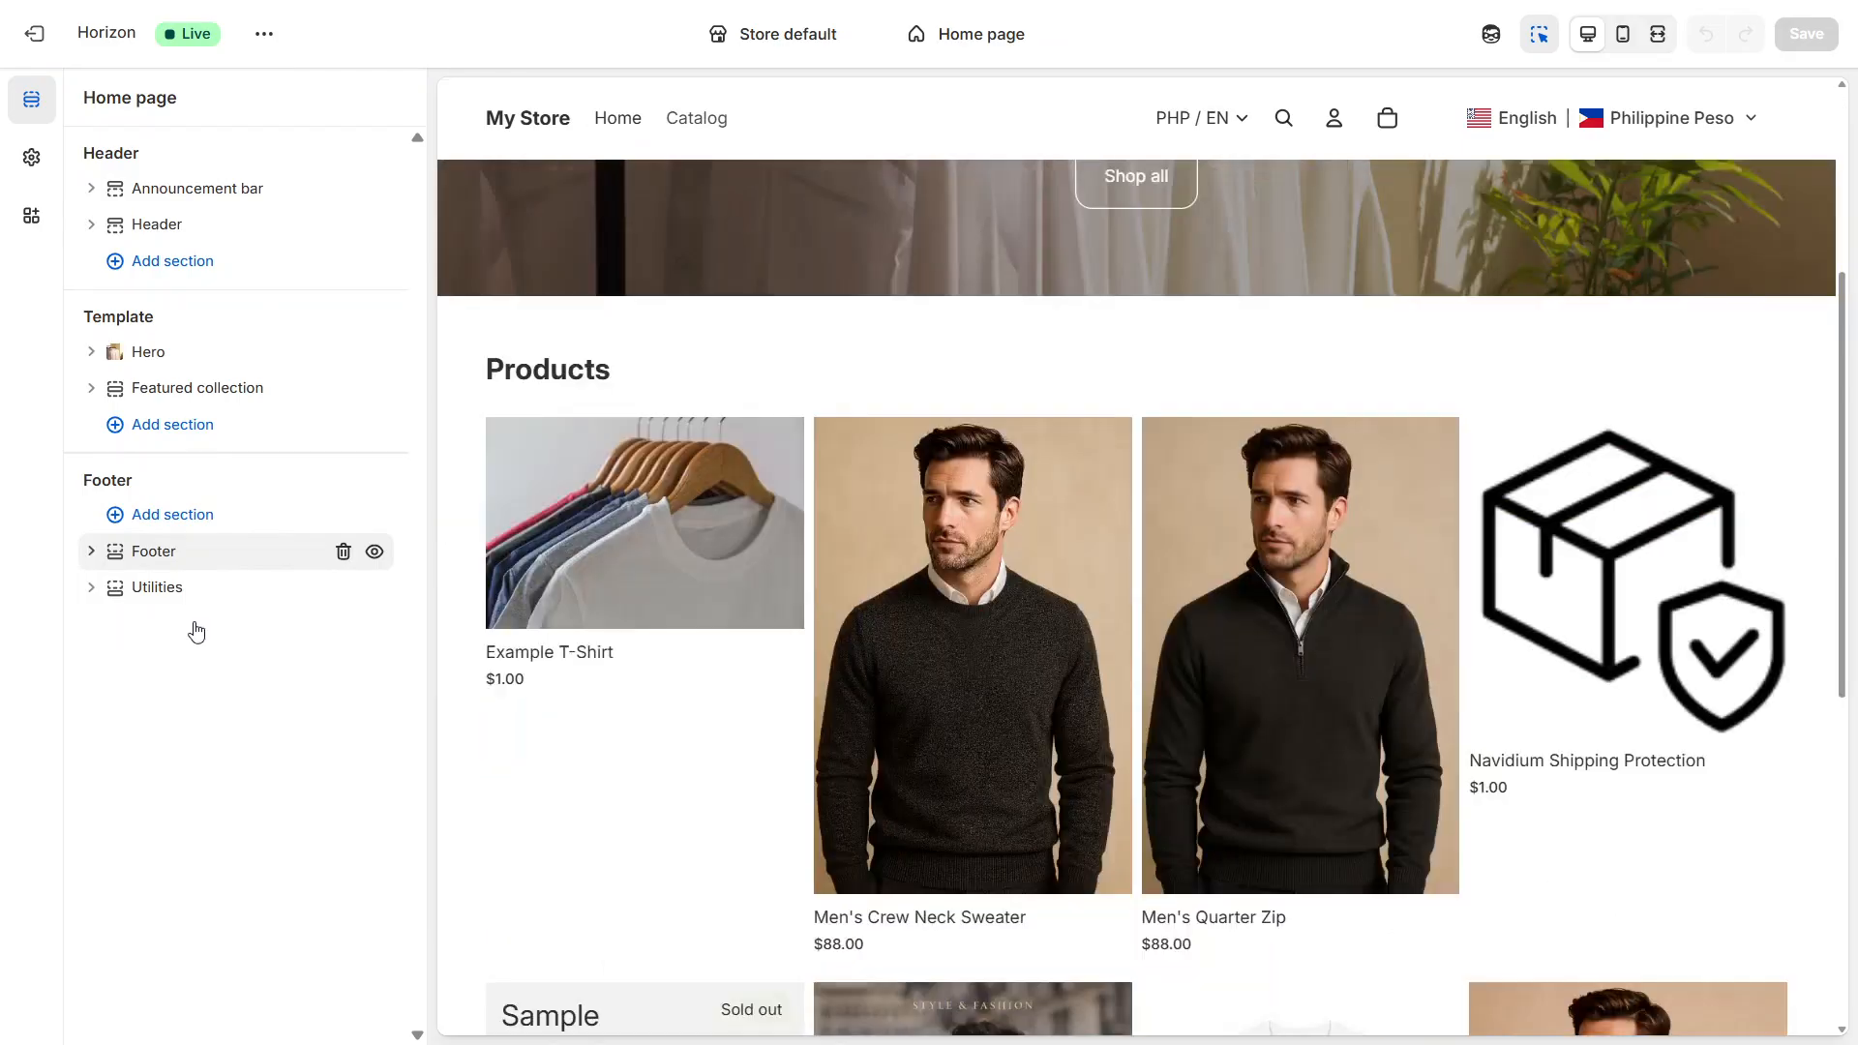
pyautogui.click(91, 551)
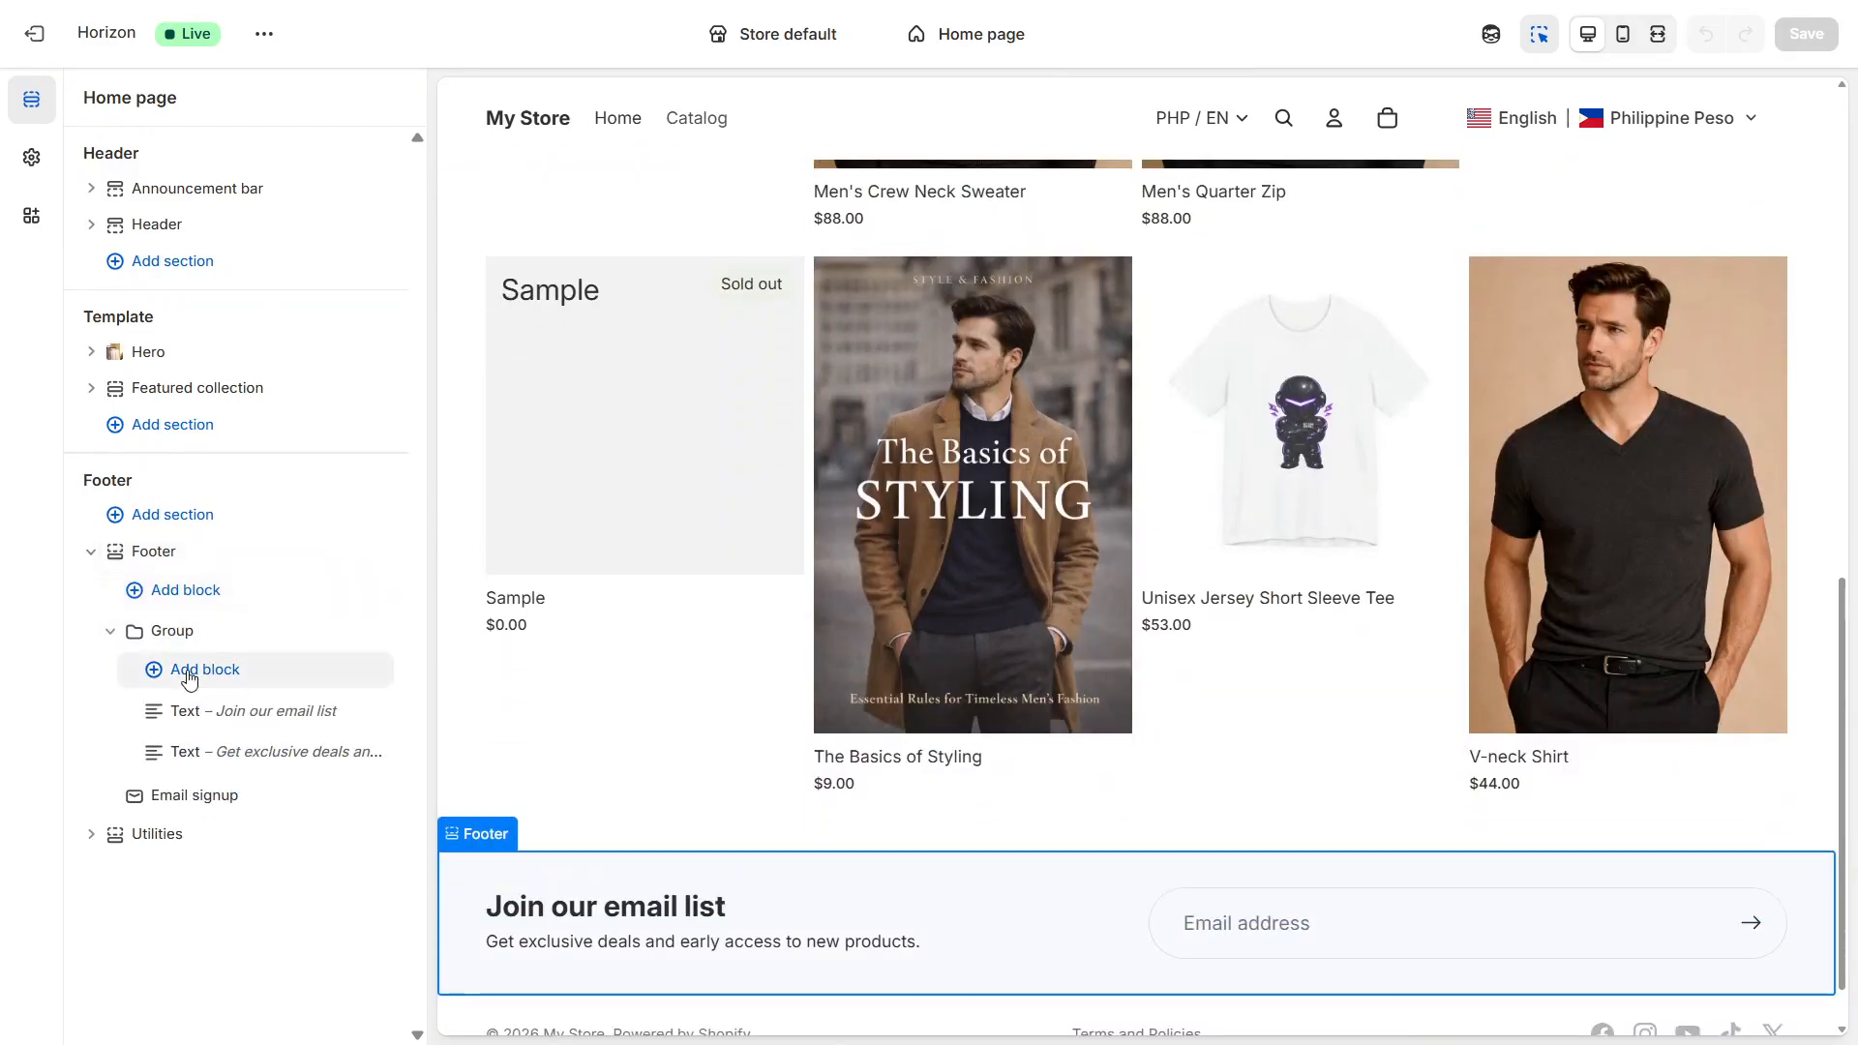
pyautogui.click(190, 679)
pyautogui.write('me')
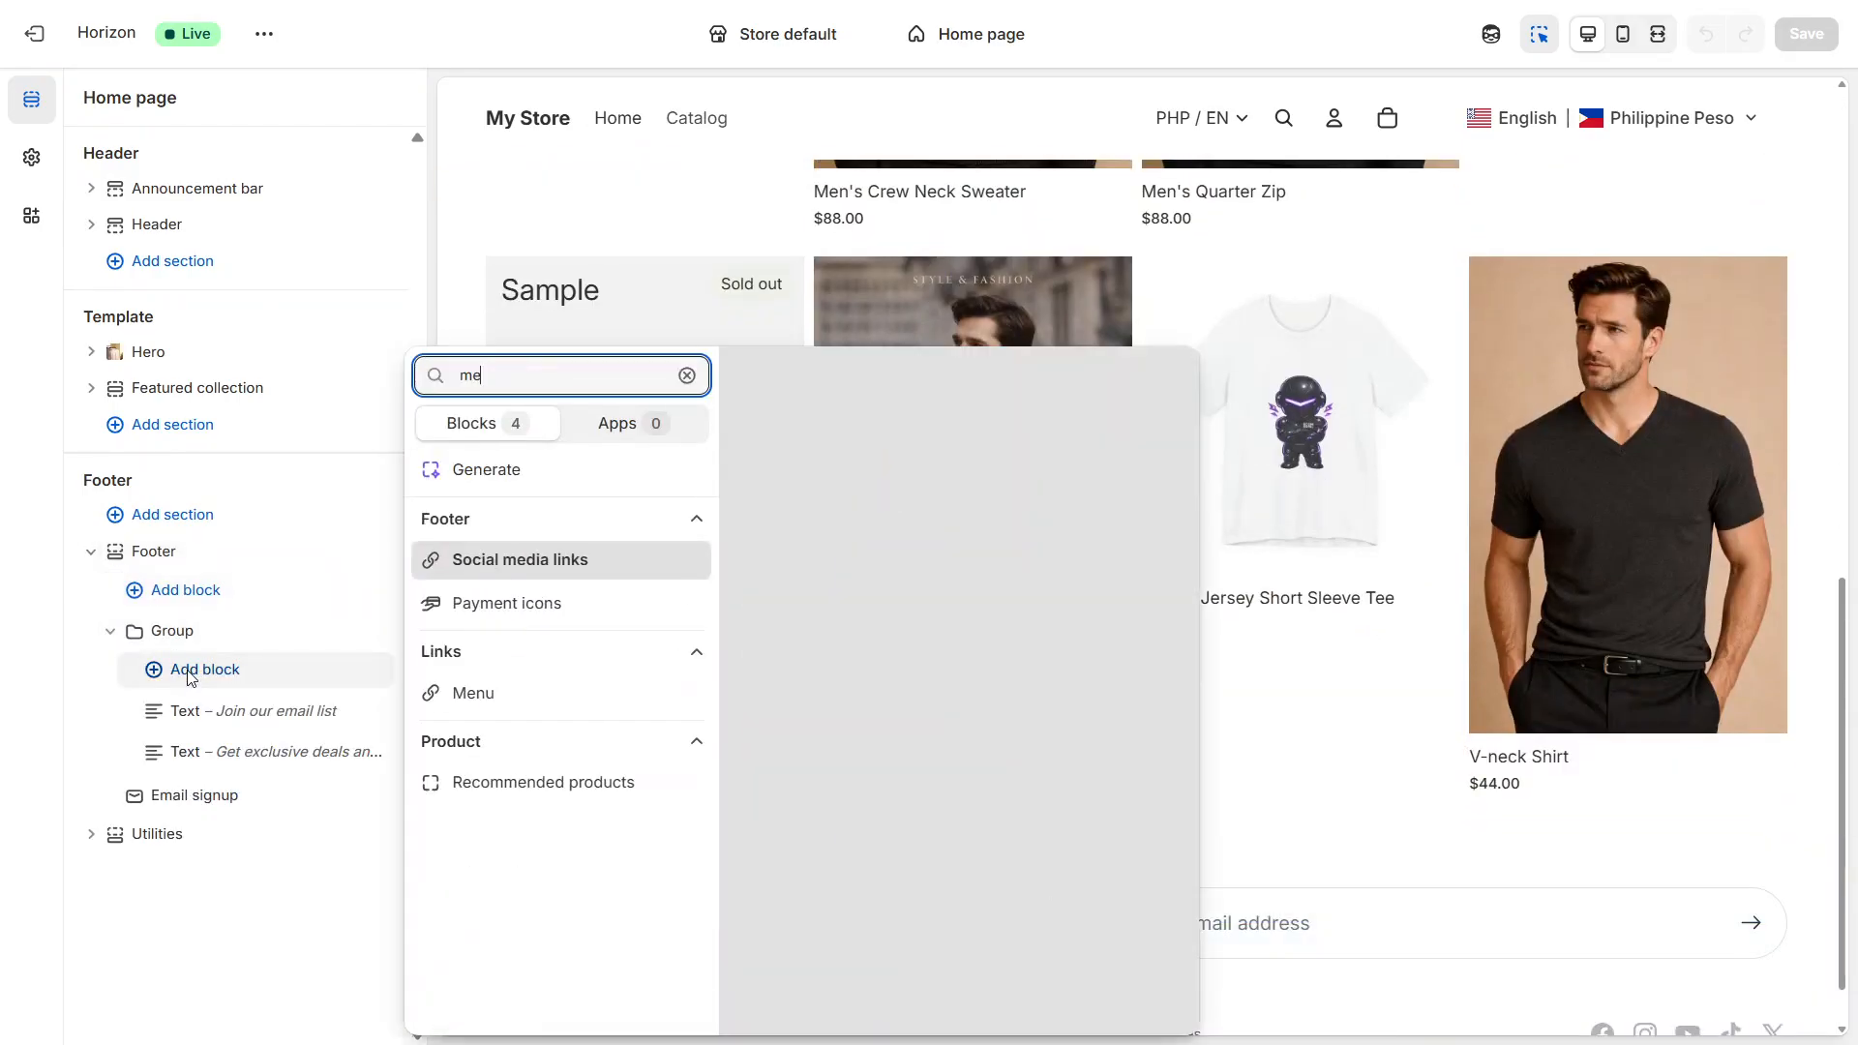
pyautogui.write('nu')
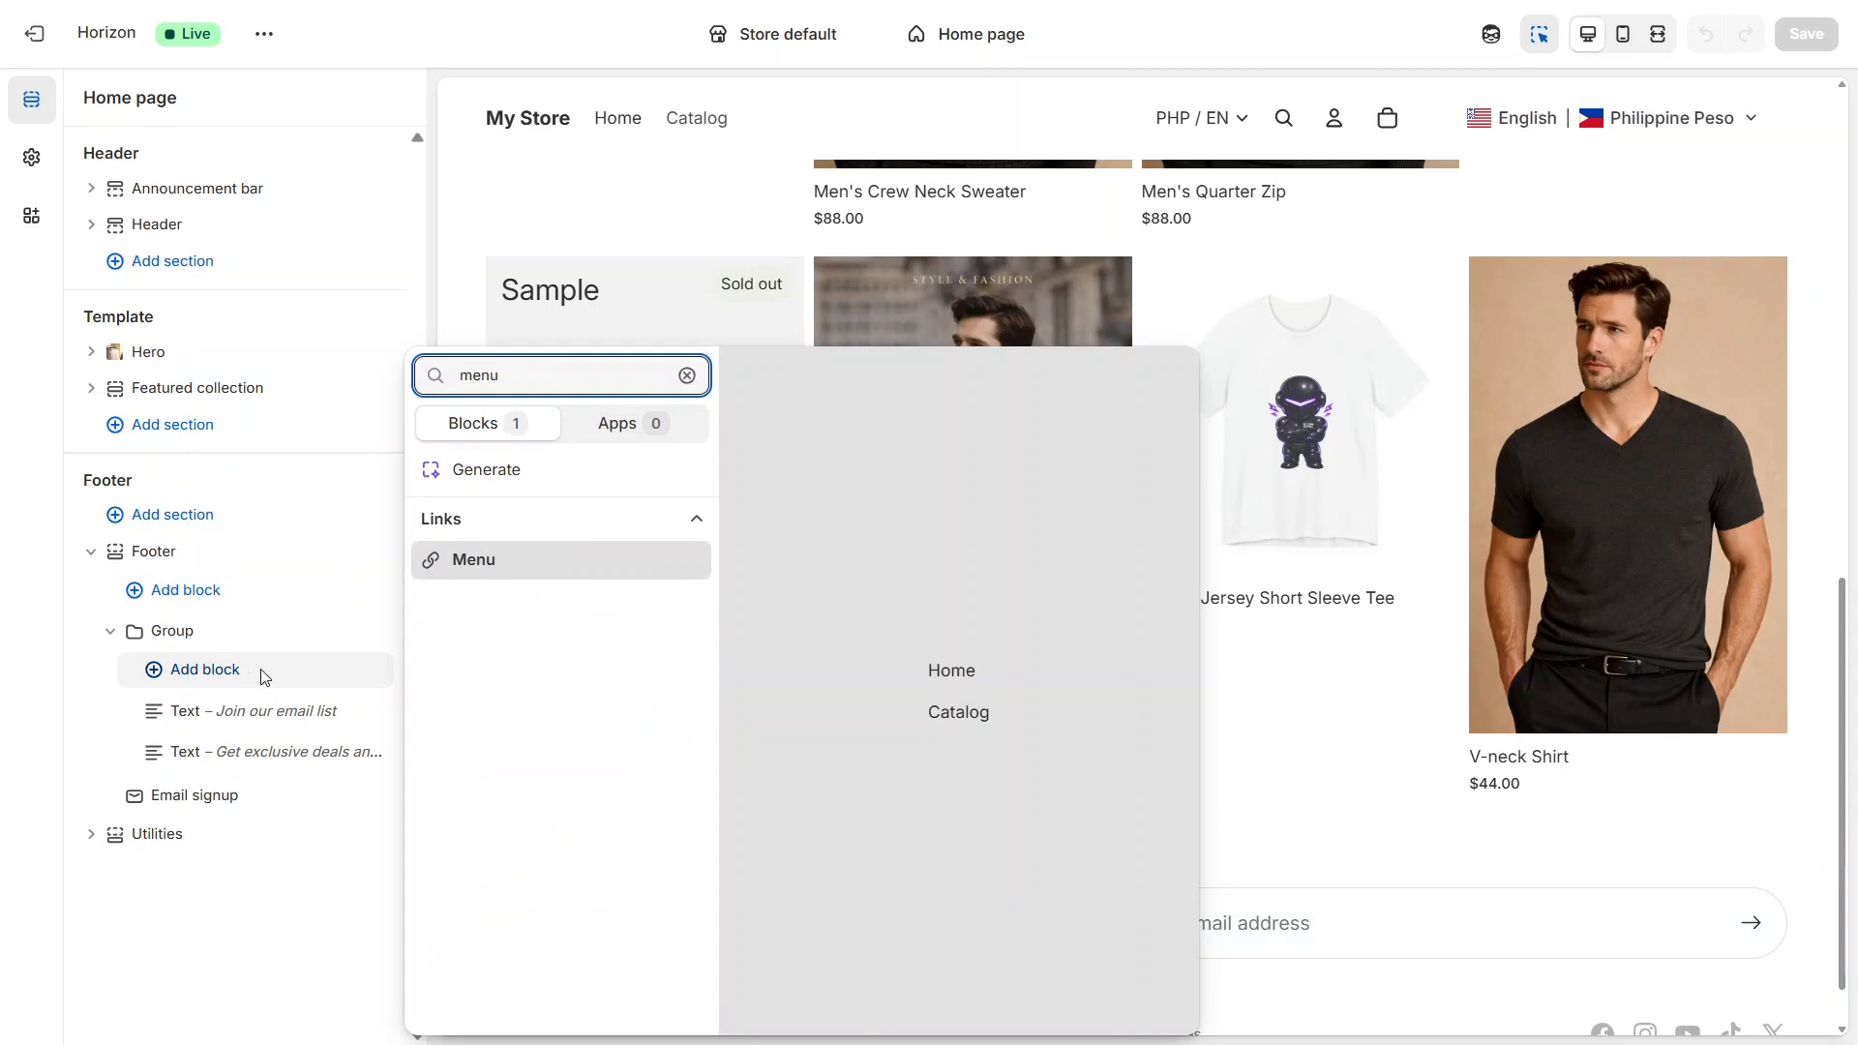
pyautogui.click(500, 571)
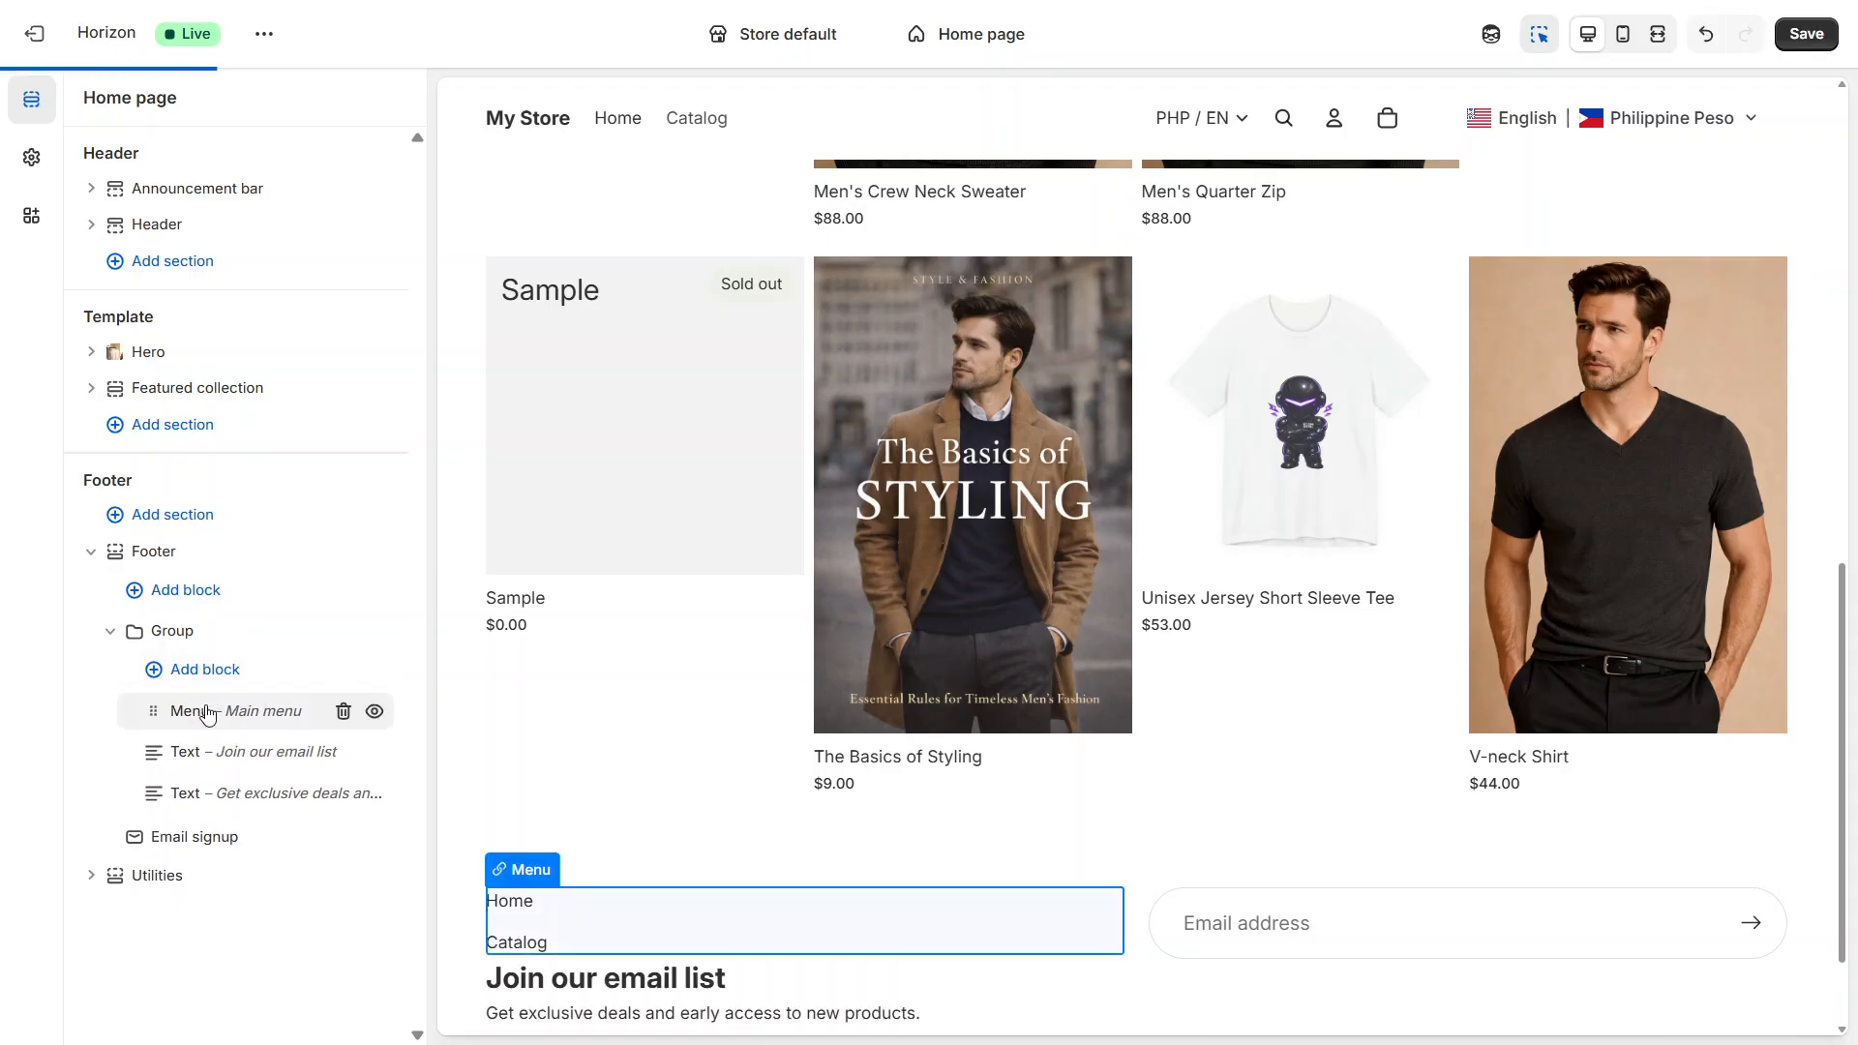
# Replace the menu used by the new footer Menu block with Footer menu and check it in the page preview.
pyautogui.click(206, 712)
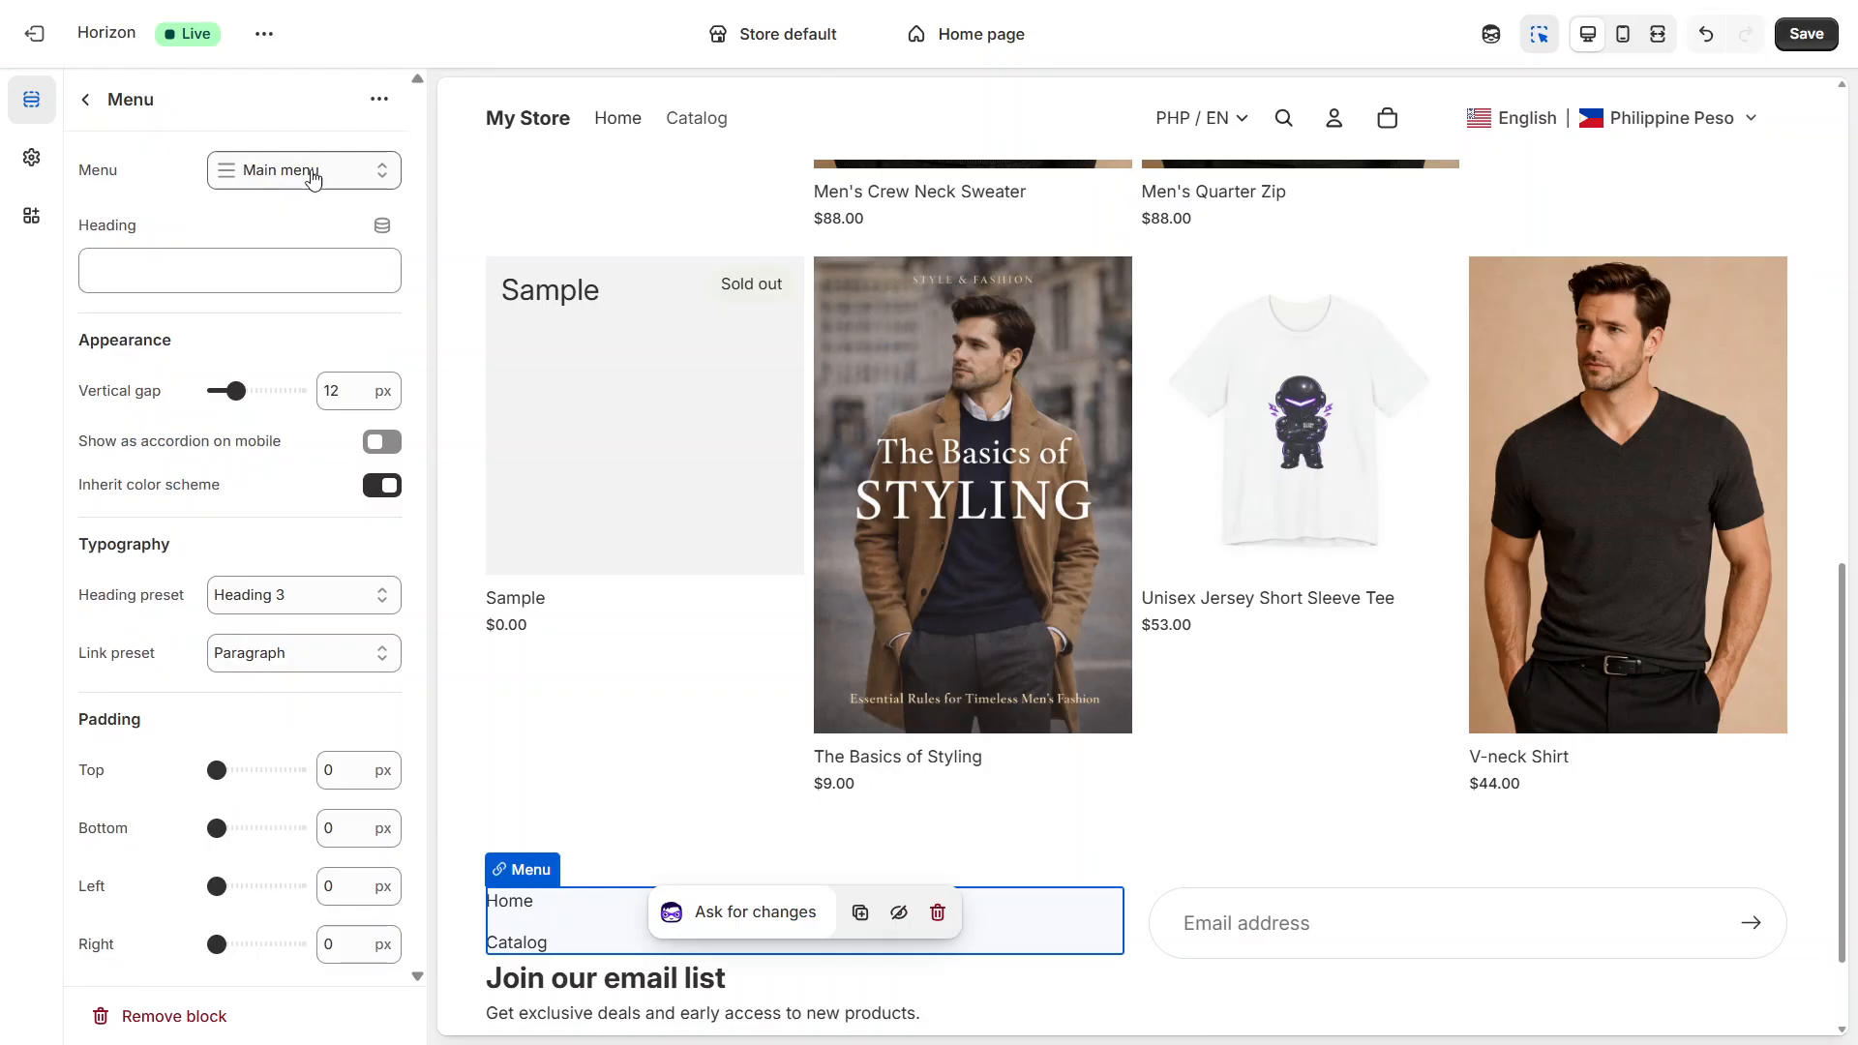
pyautogui.click(306, 171)
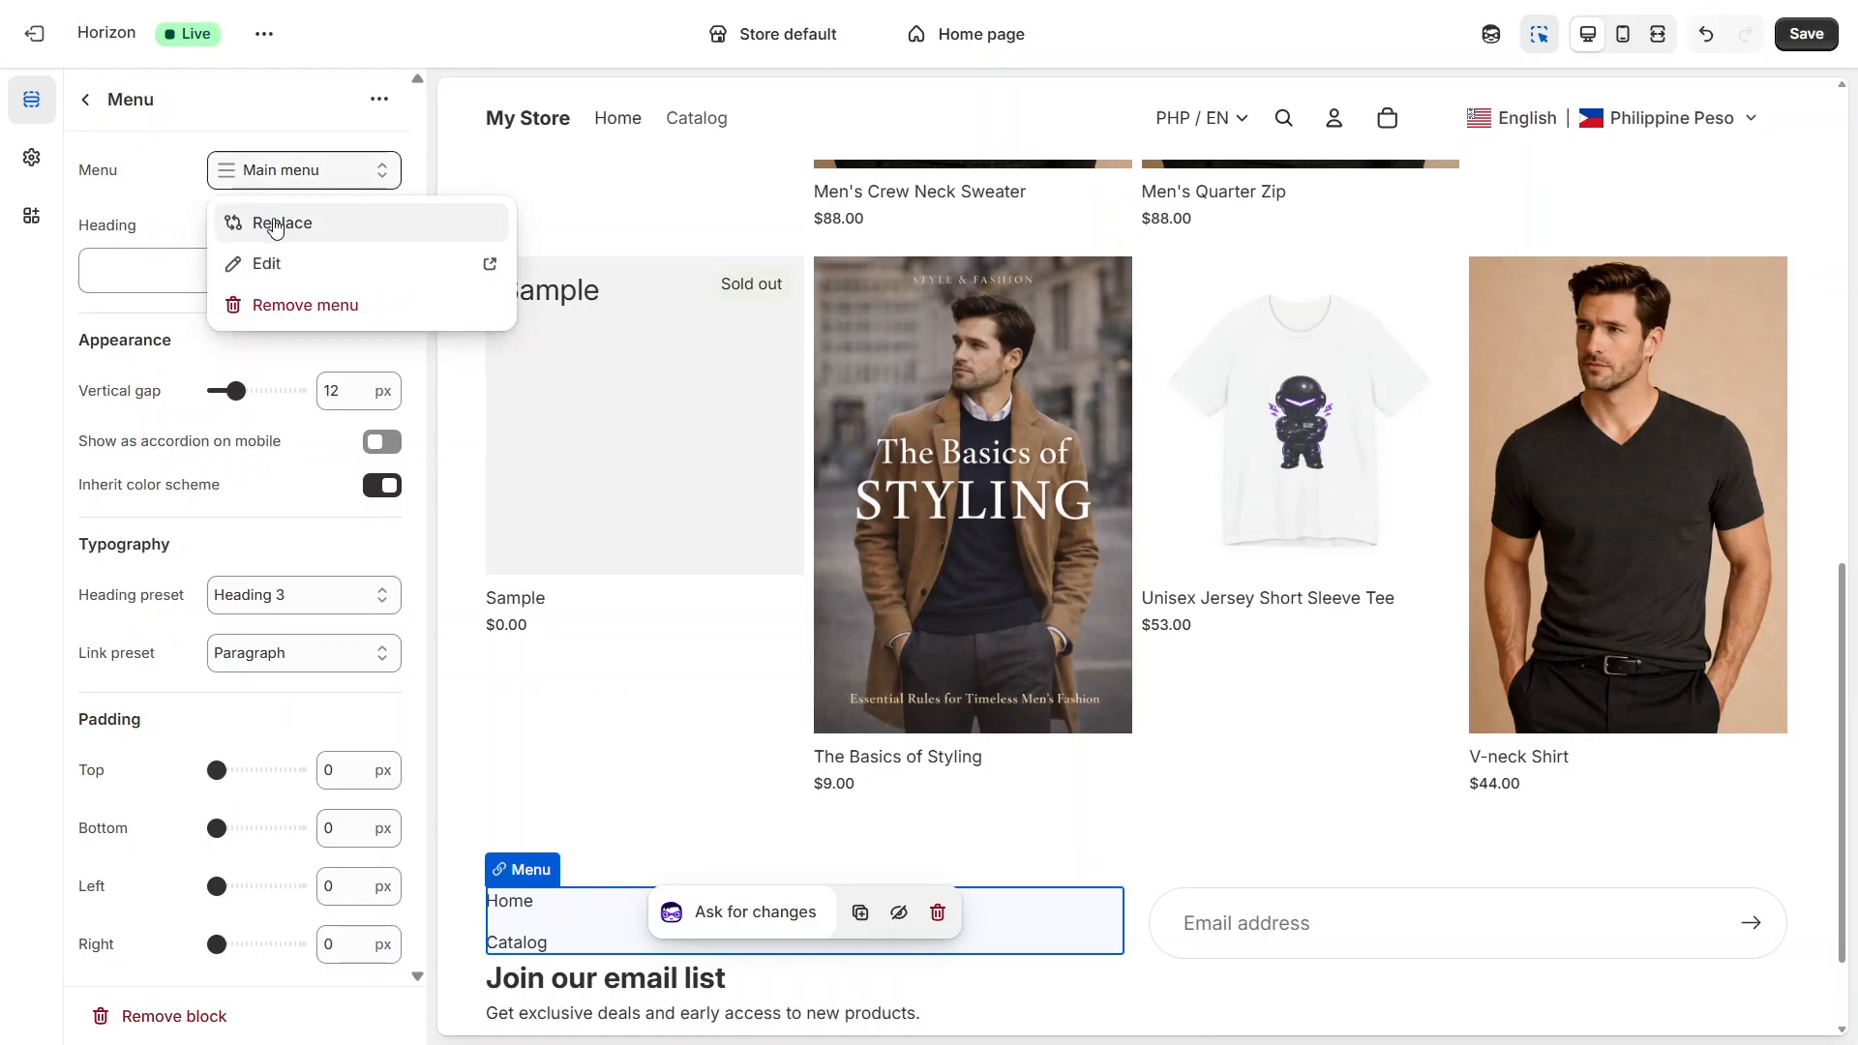
pyautogui.click(276, 224)
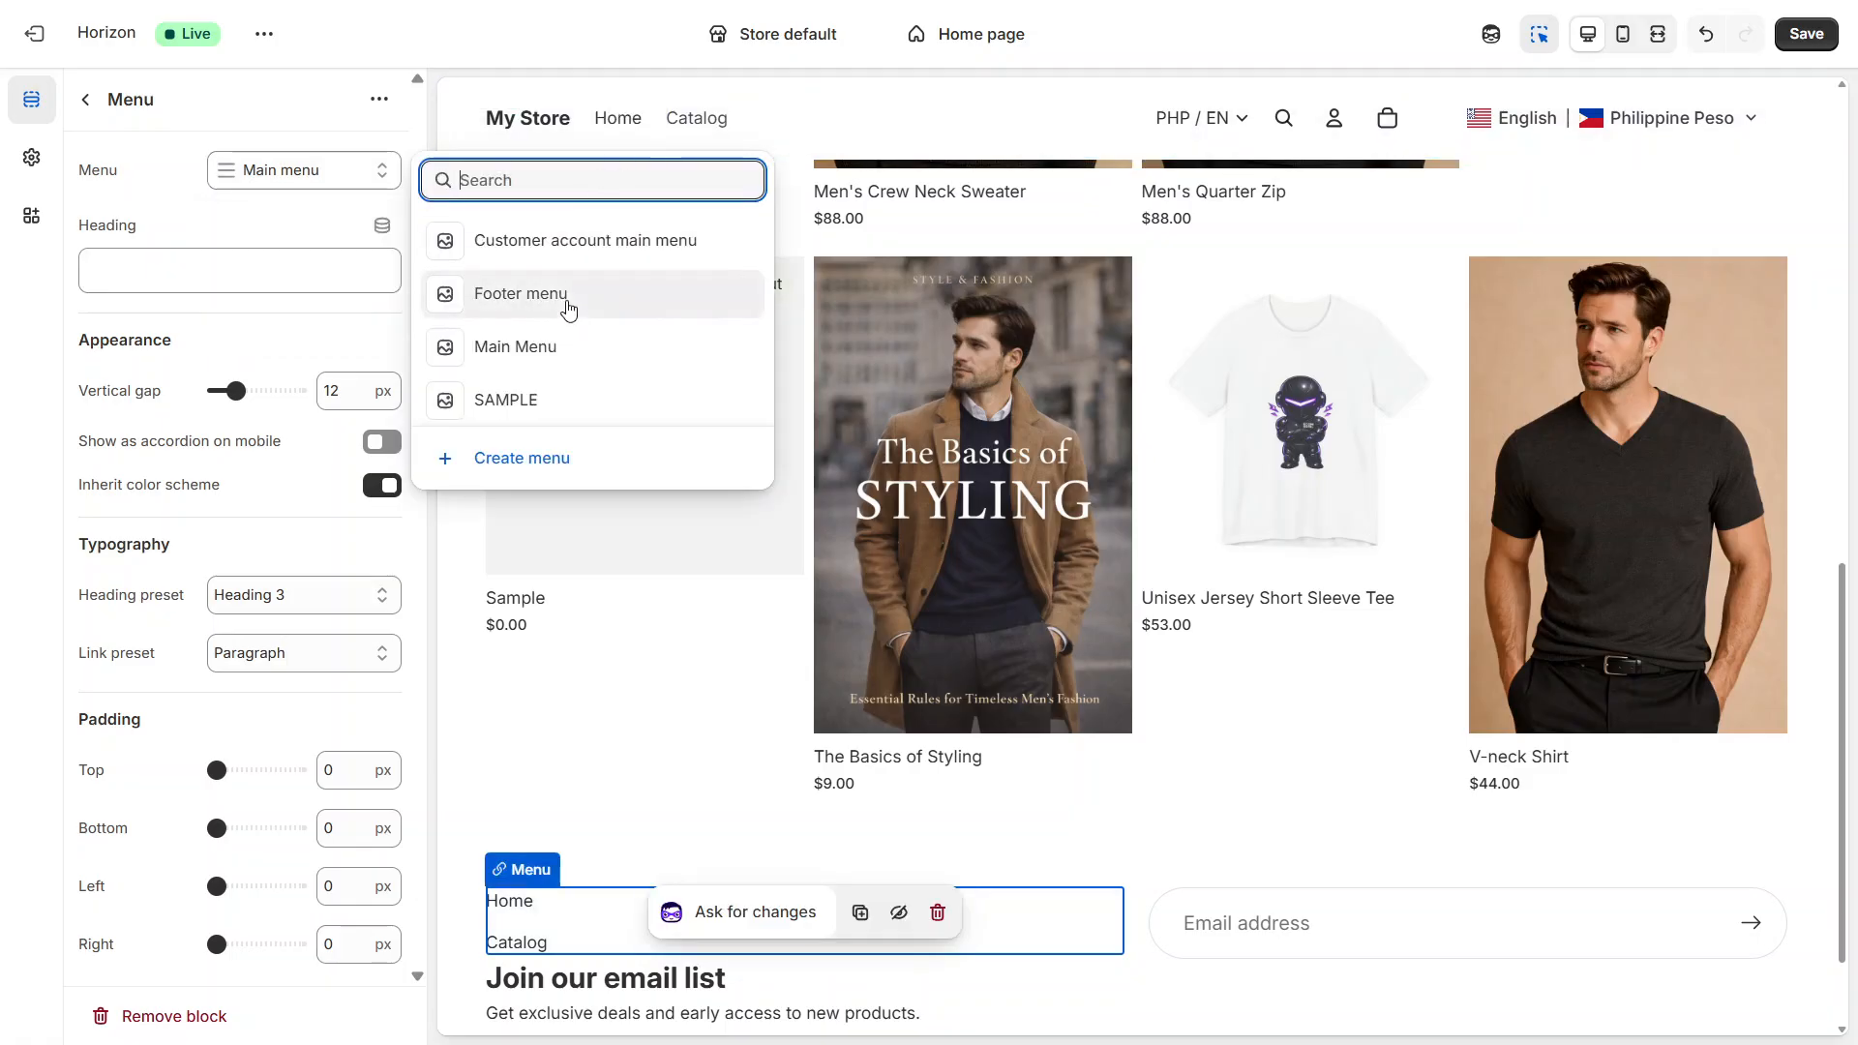
pyautogui.click(568, 307)
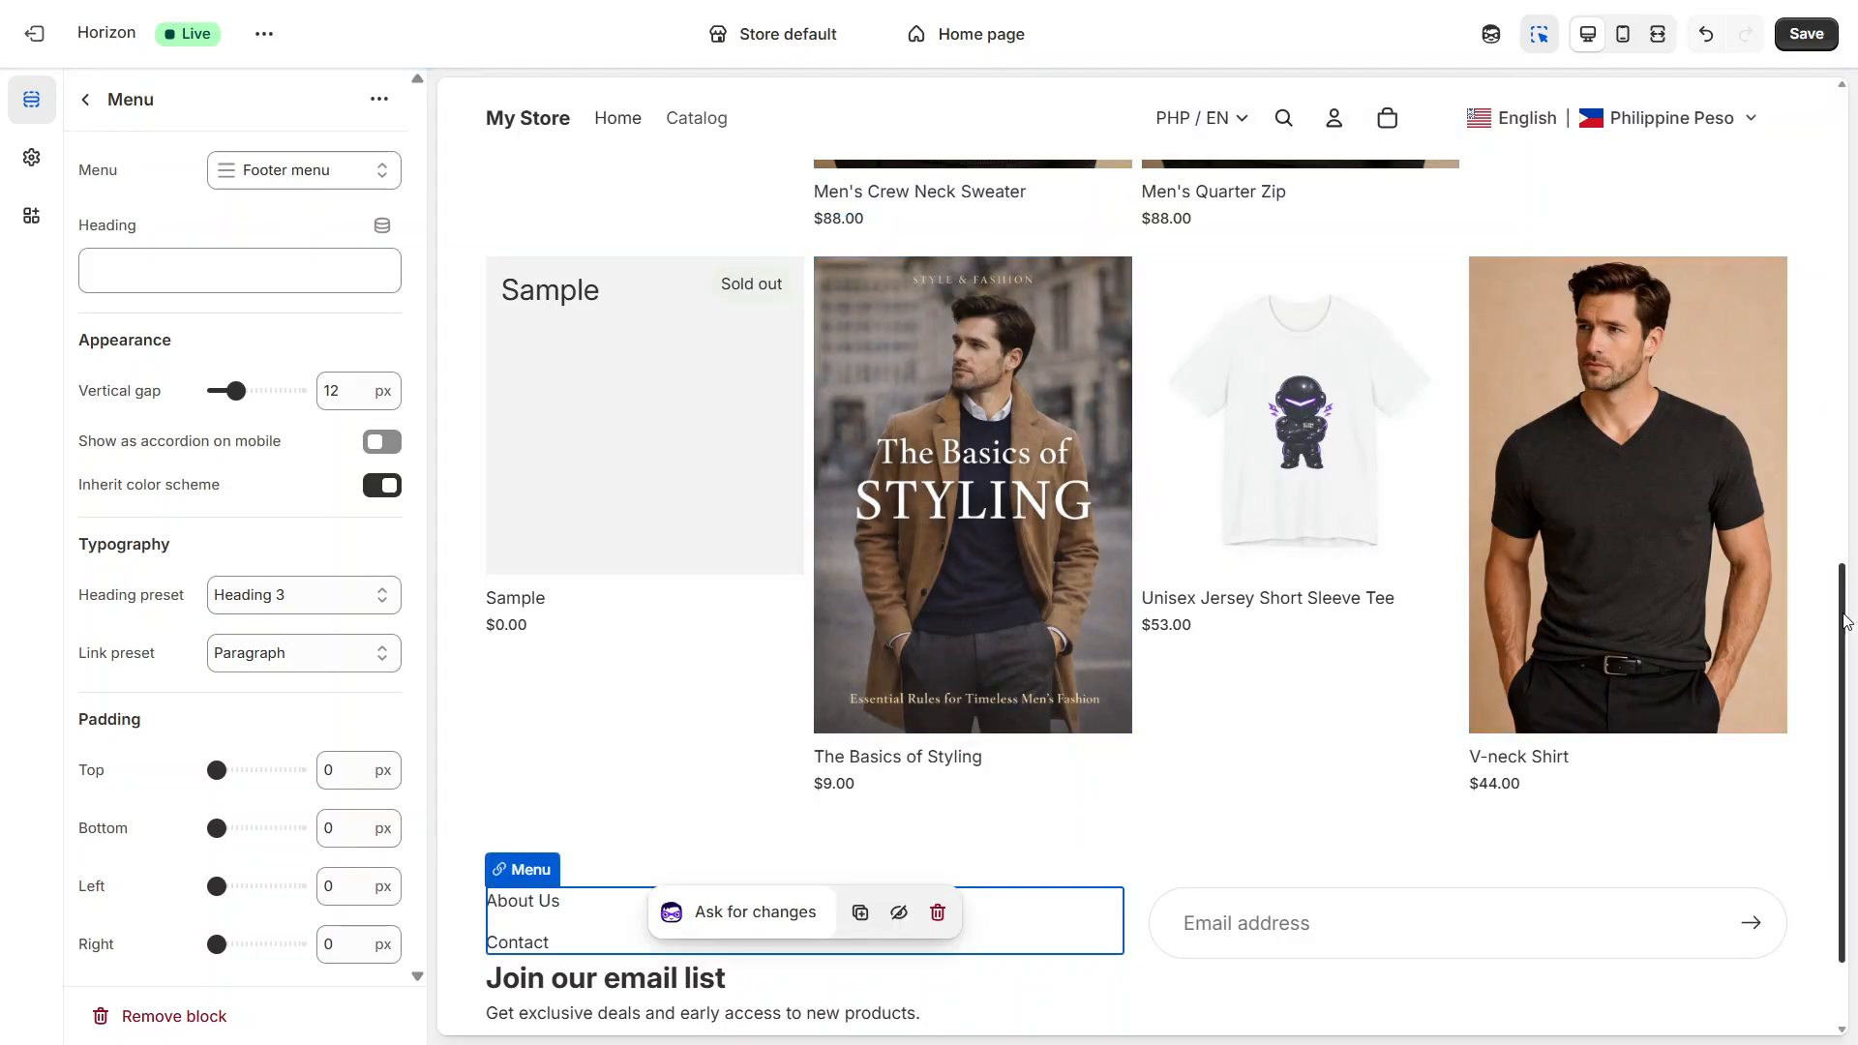
pyautogui.scroll(-1, 1855, 726)
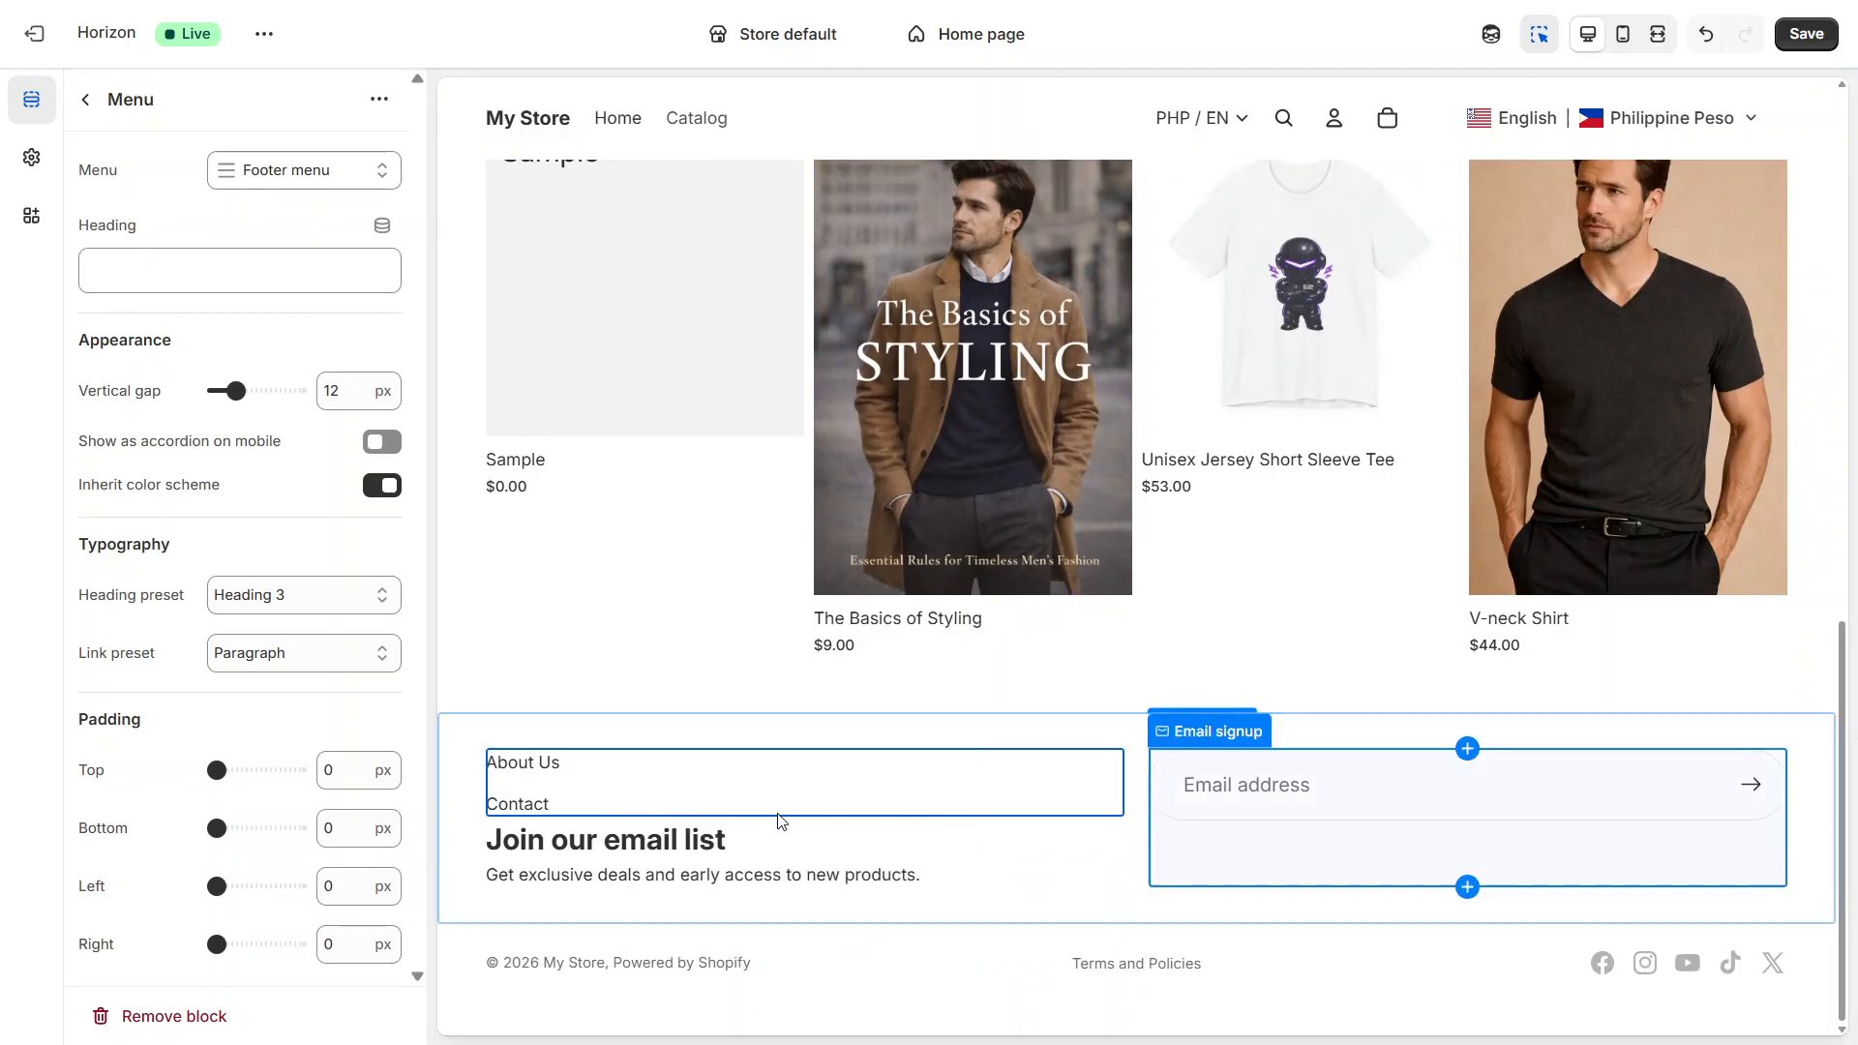